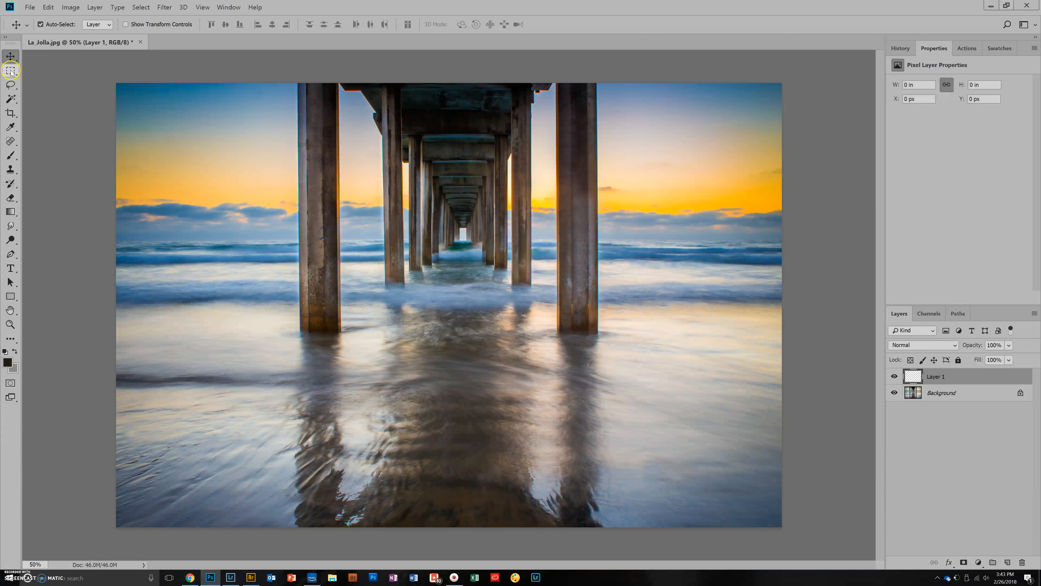
# - Draw a rectangular marquee about 2.91 by 6.08 in below the pier's centre and fill it with black on Layer 1
pyautogui.click(8, 71)
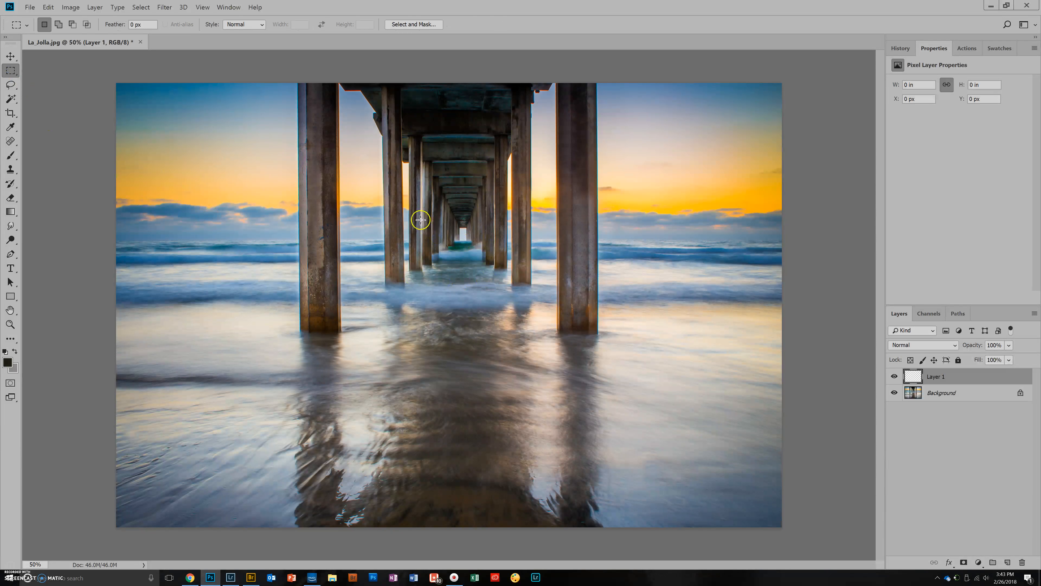
pyautogui.moveTo(413, 217); pyautogui.dragTo(505, 412)
pyautogui.click(49, 7)
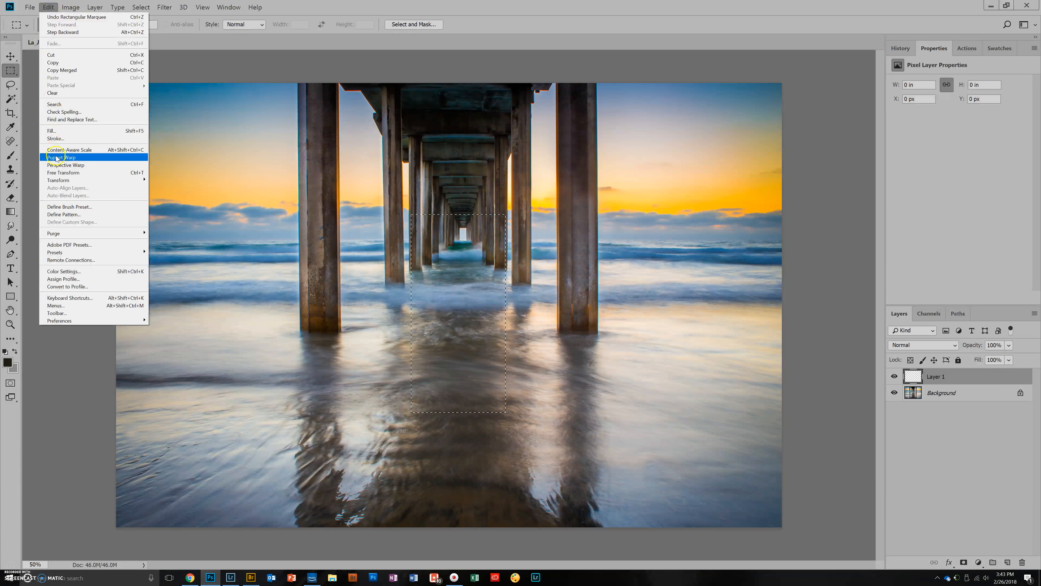
pyautogui.click(51, 130)
pyautogui.click(593, 168)
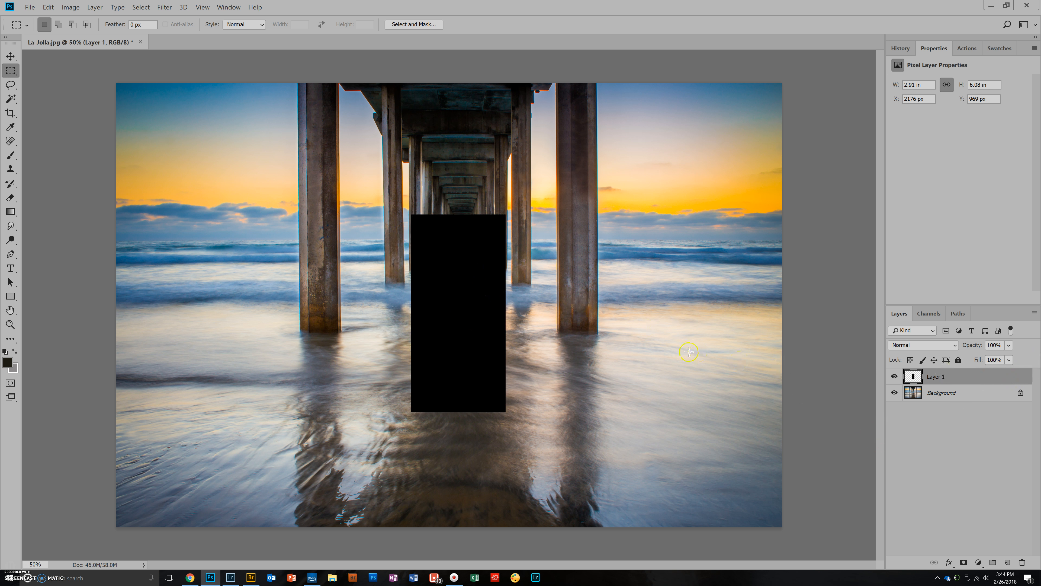
# - Duplicate the black rectangle's layer twice and place one copy on each side of the original with a narrow gap
pyautogui.moveTo(1007, 376); pyautogui.dragTo(1007, 562)
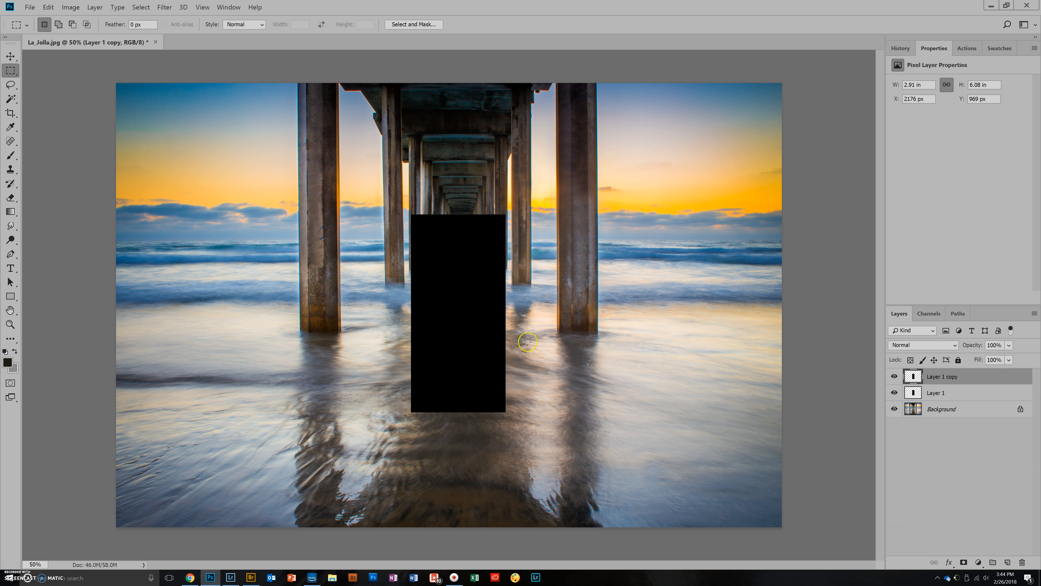
pyautogui.press('v')
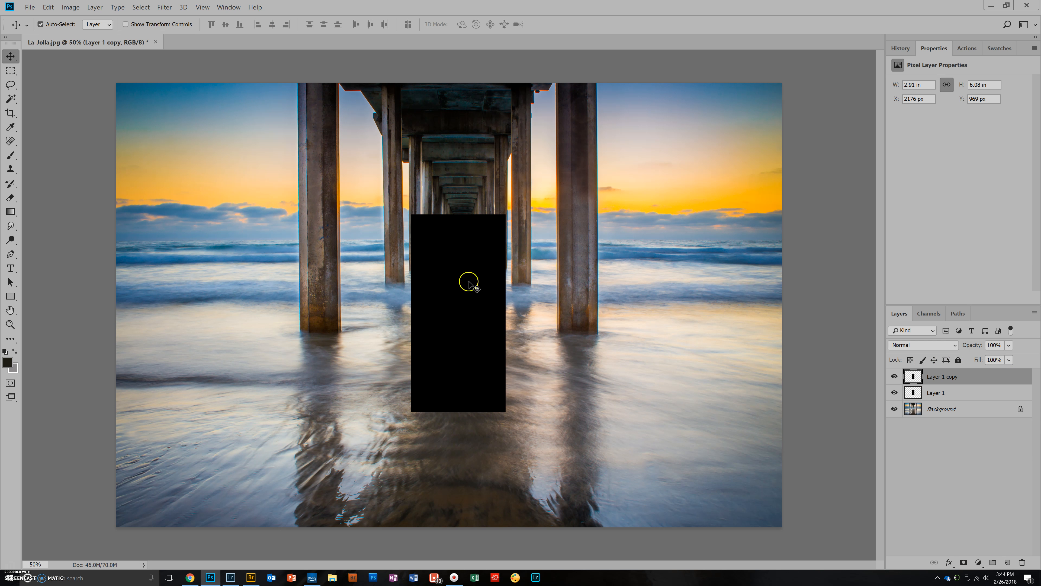
pyautogui.moveTo(467, 301); pyautogui.dragTo(565, 305)
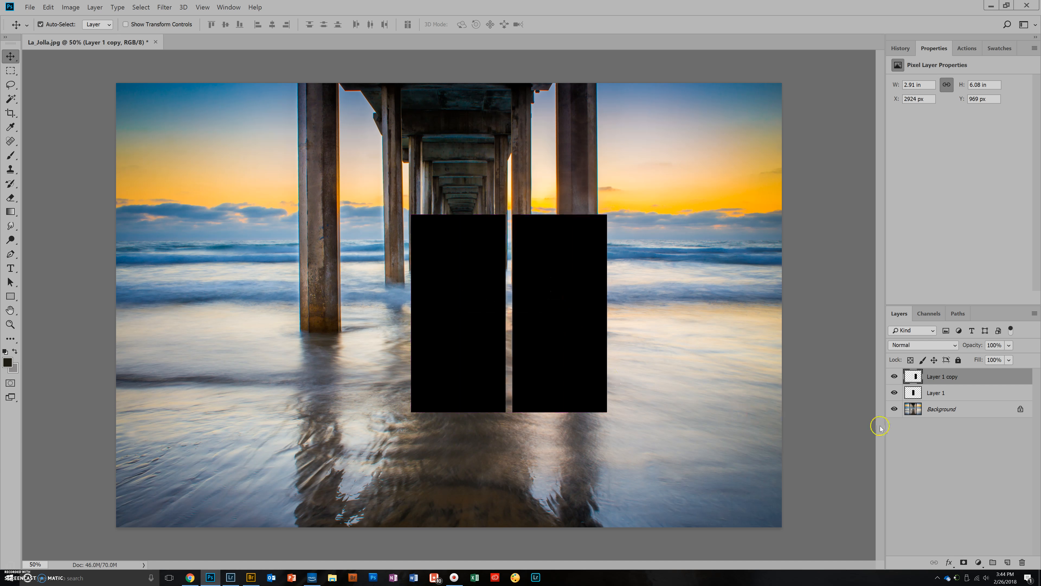
pyautogui.moveTo(995, 394); pyautogui.dragTo(1007, 562)
pyautogui.moveTo(465, 312); pyautogui.dragTo(363, 312)
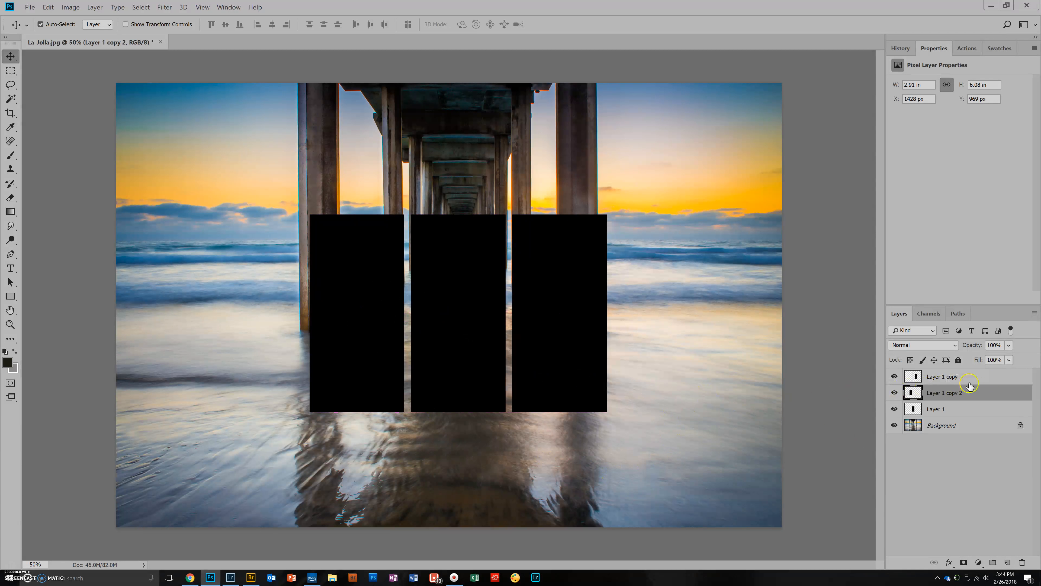
# - Select all three rectangle layers and move them together slightly lower on the photo
pyautogui.click(991, 377)
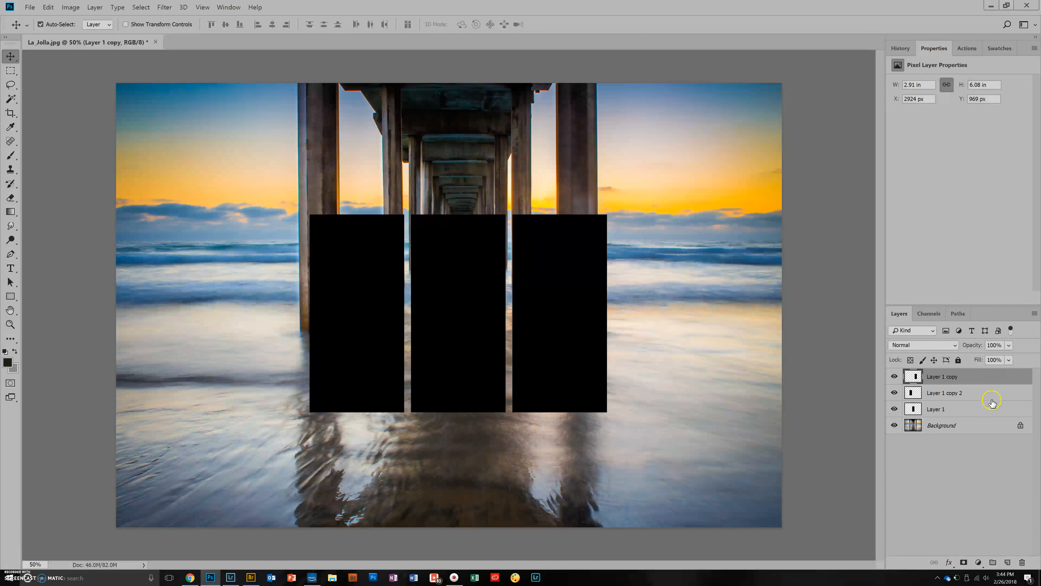
pyautogui.keyDown('shift'); pyautogui.click(980, 410); pyautogui.keyUp('shift')
pyautogui.moveTo(405, 306); pyautogui.dragTo(363, 318)
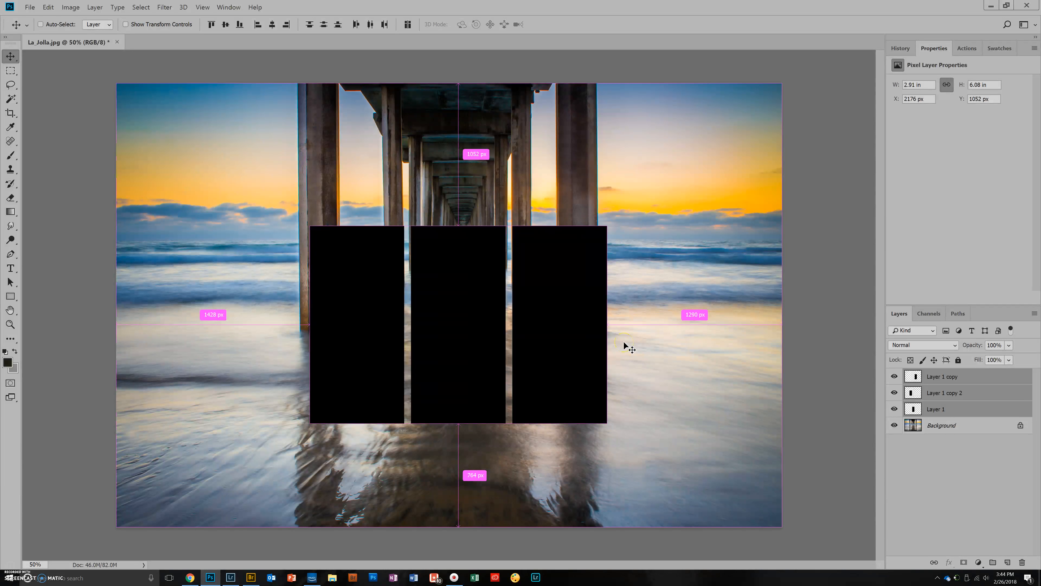
# - Rotate the three rectangles together about 35 degrees clockwise and apply the transformation
pyautogui.hotkey('ctrl', 't')
pyautogui.moveTo(641, 197); pyautogui.dragTo(673, 333)
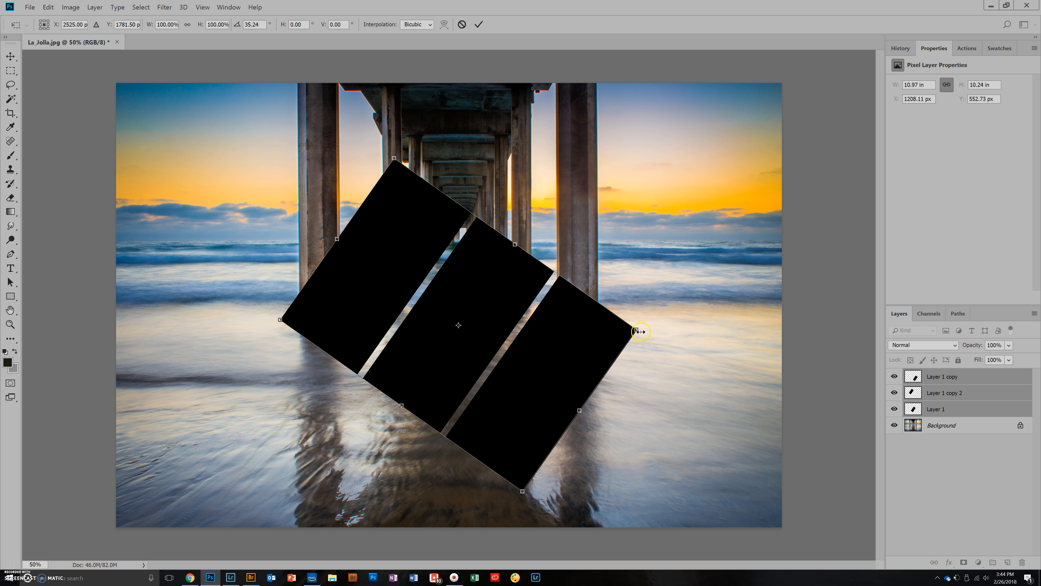
pyautogui.click(11, 56)
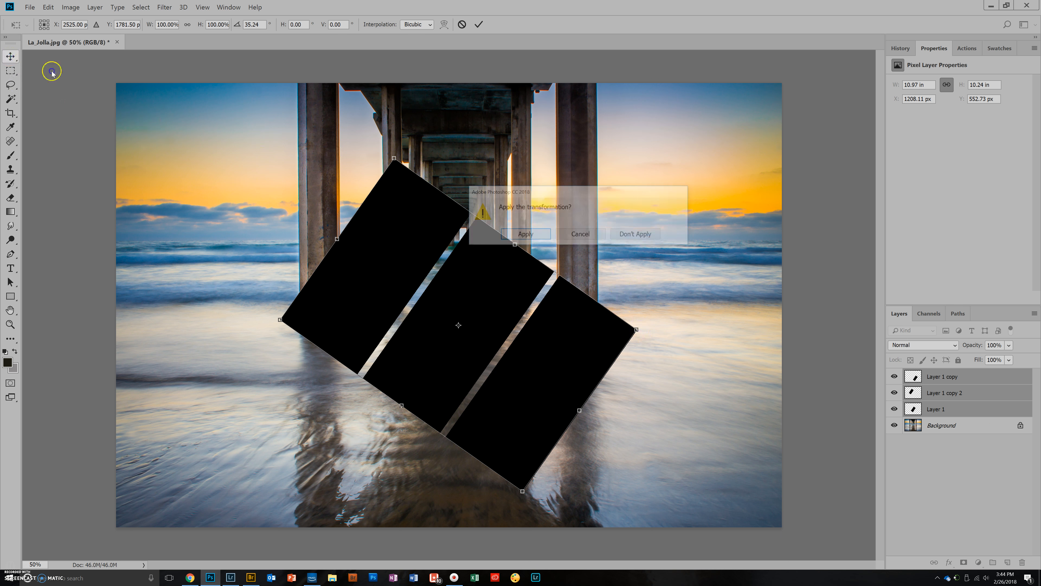
pyautogui.click(528, 234)
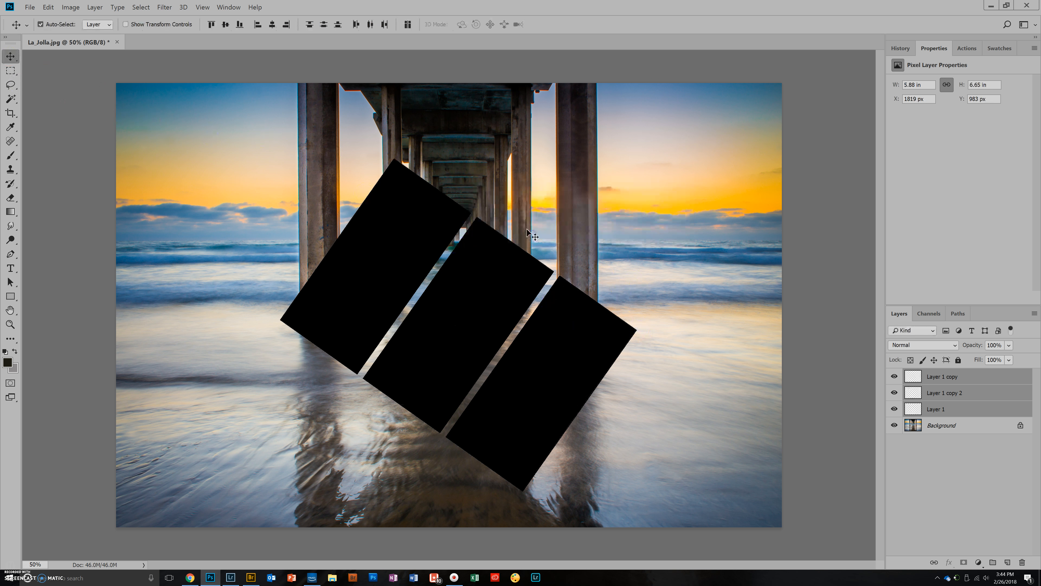
# - Spread the outer rectangles, moving the right one up and outward and the left one down and outward
pyautogui.click(952, 469)
pyautogui.moveTo(559, 354); pyautogui.dragTo(584, 318)
pyautogui.moveTo(405, 242); pyautogui.dragTo(378, 268)
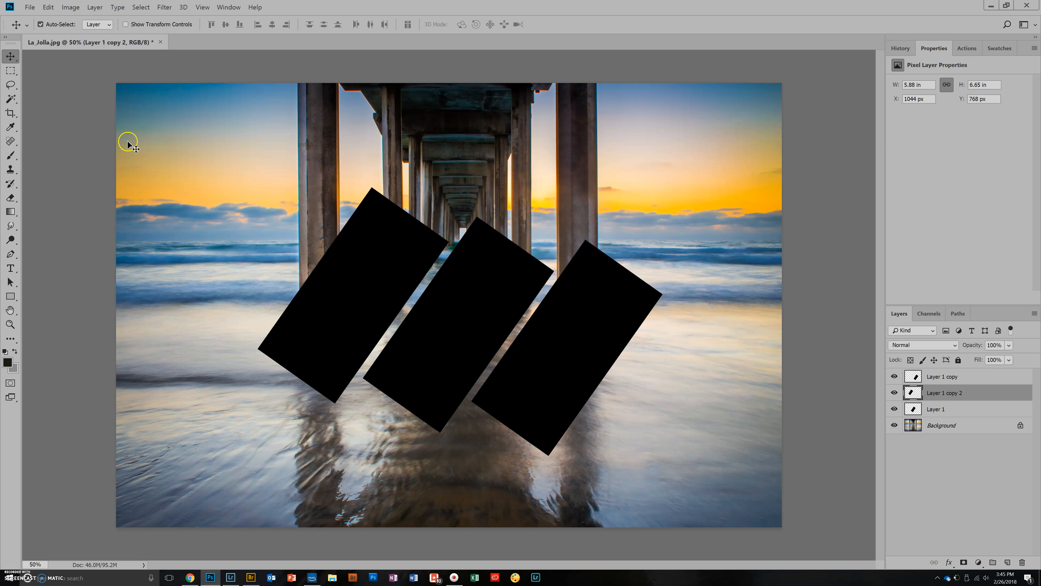
# - Place the picture IMG_7007 as a linked image above the rectangles, filling the canvas at its default size
pyautogui.click(29, 7)
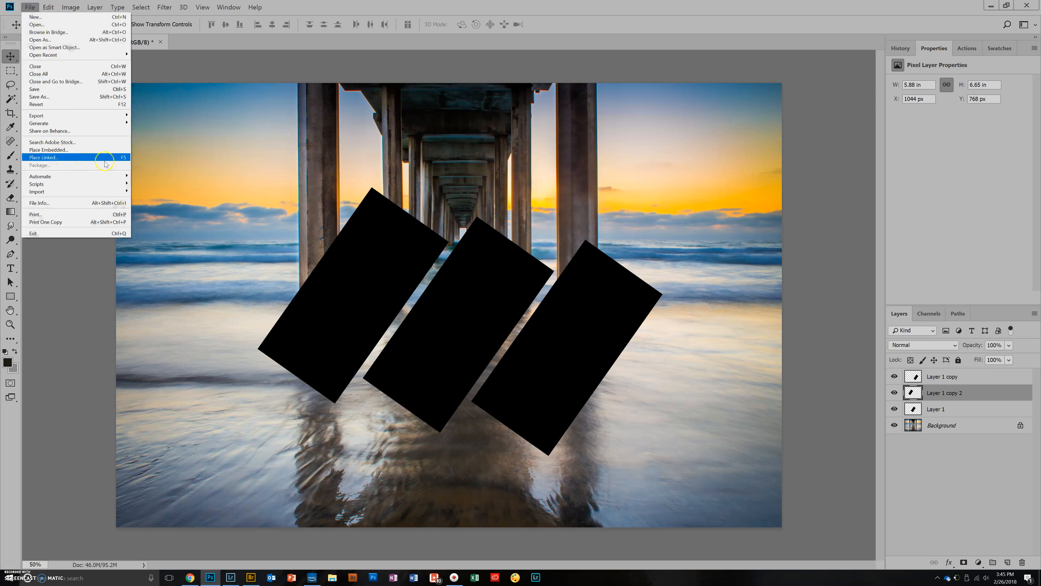
pyautogui.click(108, 282)
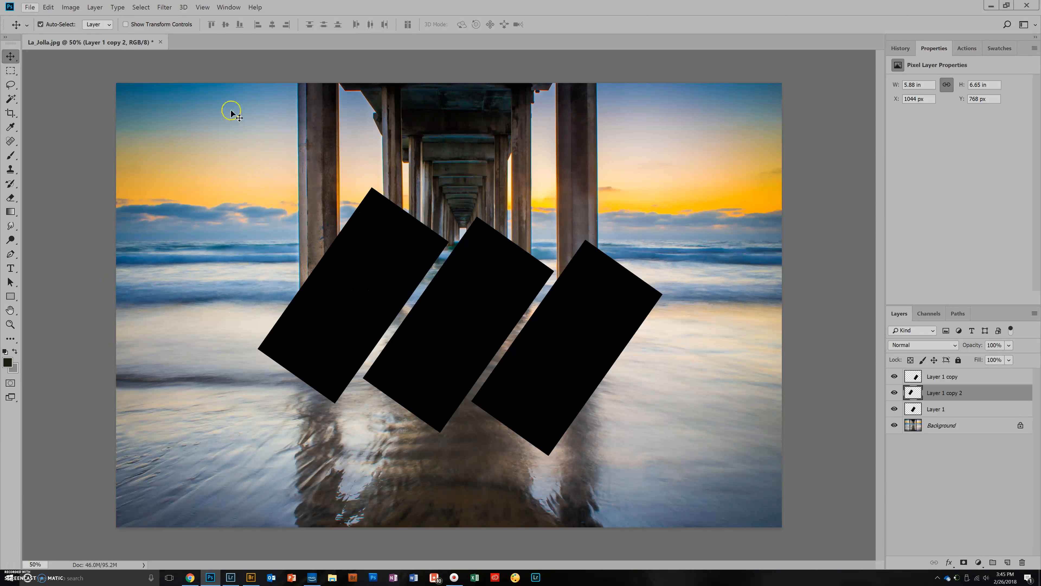
pyautogui.click(64, 139)
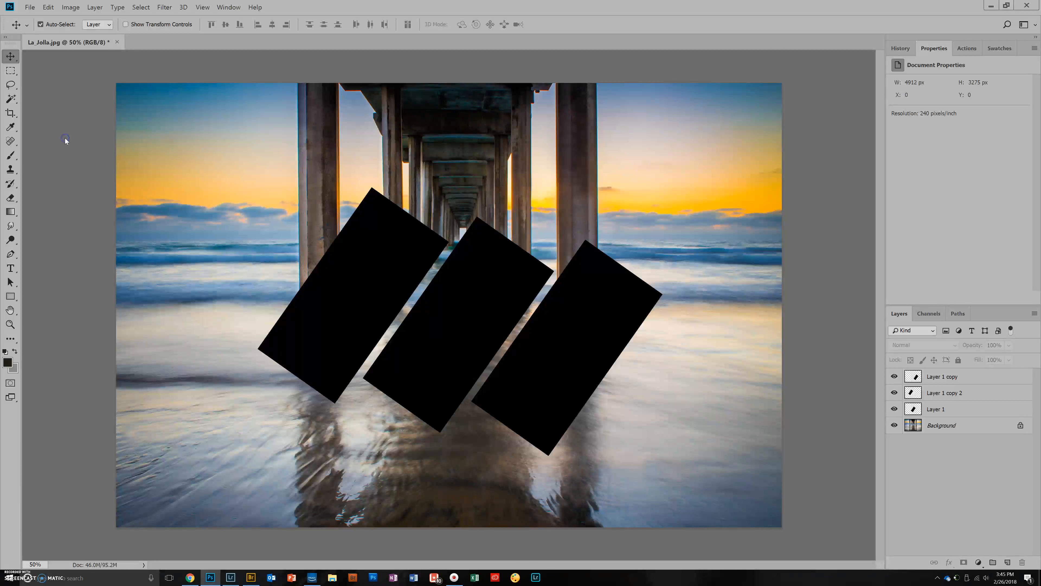
pyautogui.scroll(-5, 365, 287)
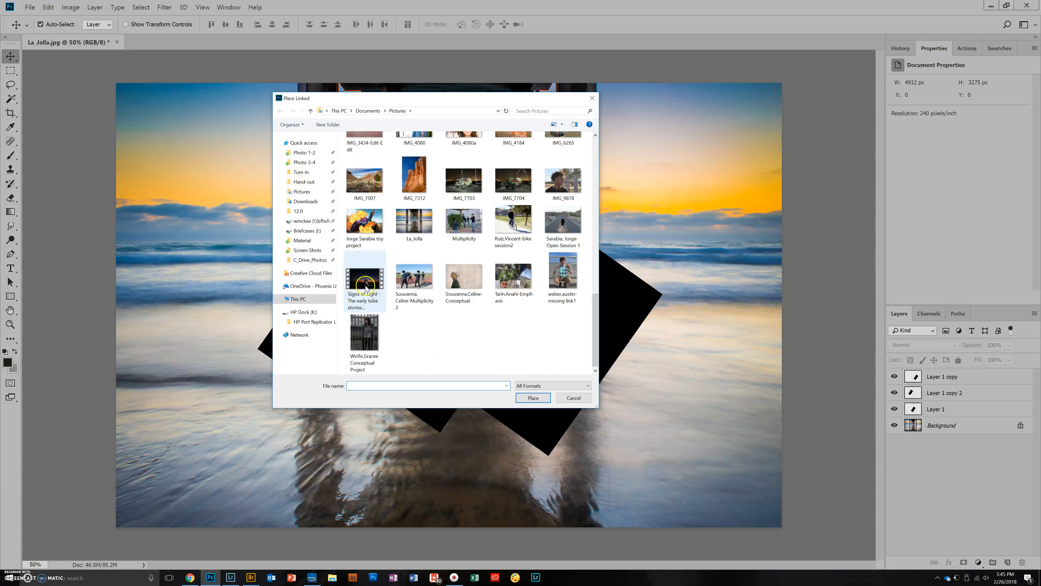
pyautogui.click(366, 182)
pyautogui.click(533, 397)
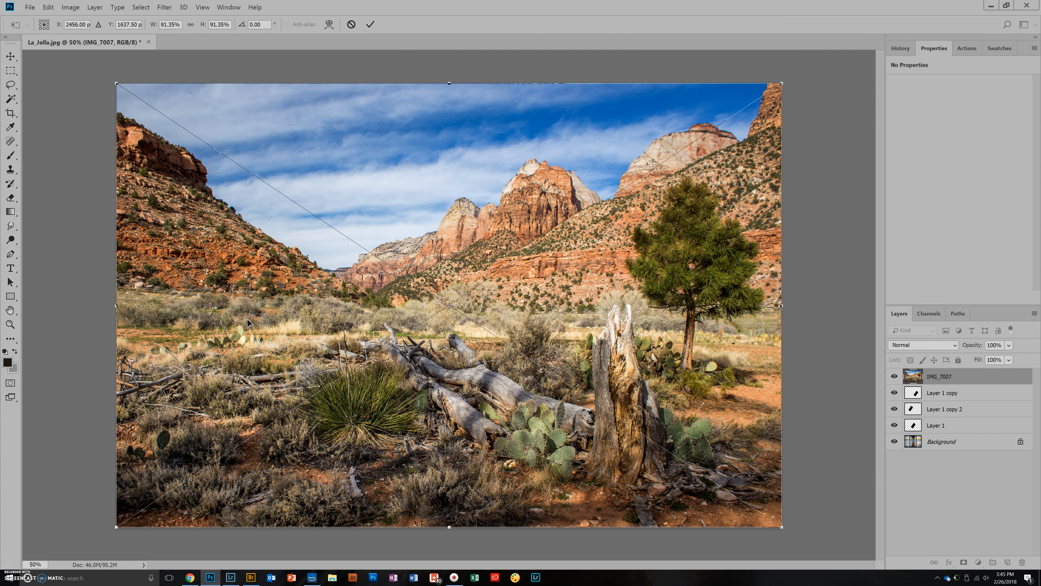
pyautogui.press('Return')
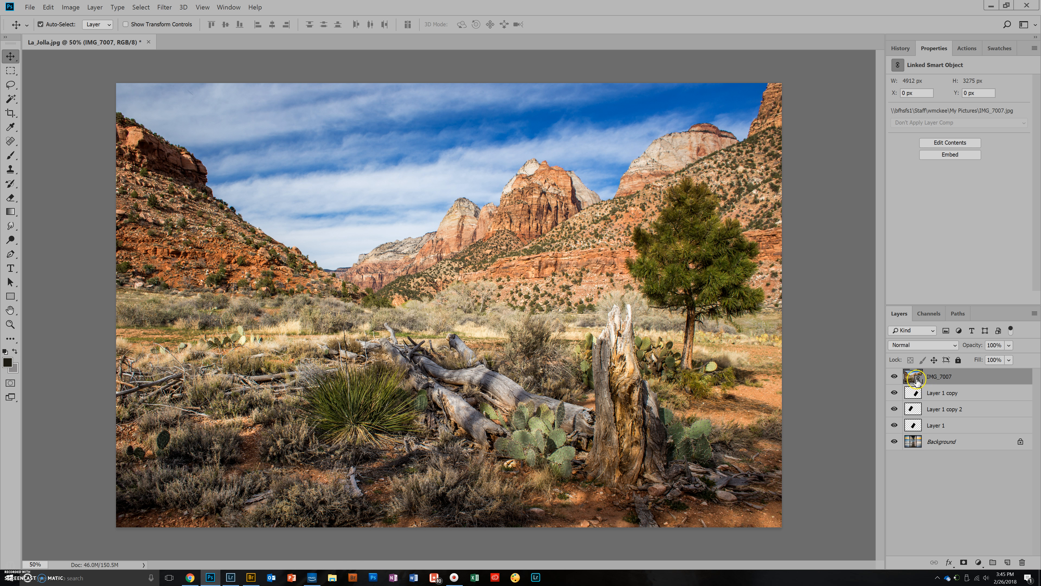
# - Rasterize the IMG_7007 layer and hide it
pyautogui.rightClick(983, 377)
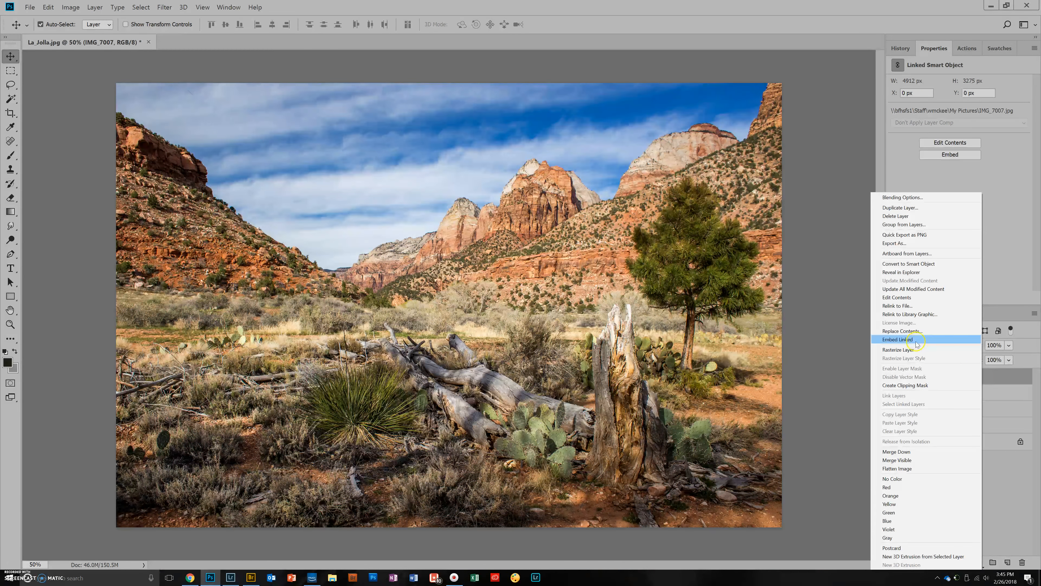
pyautogui.click(911, 349)
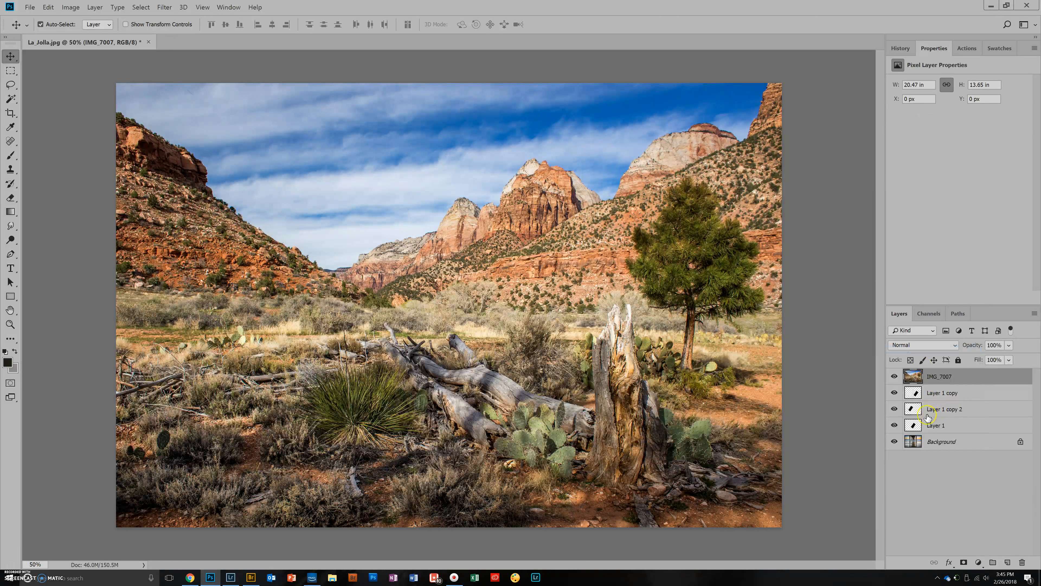
pyautogui.click(895, 376)
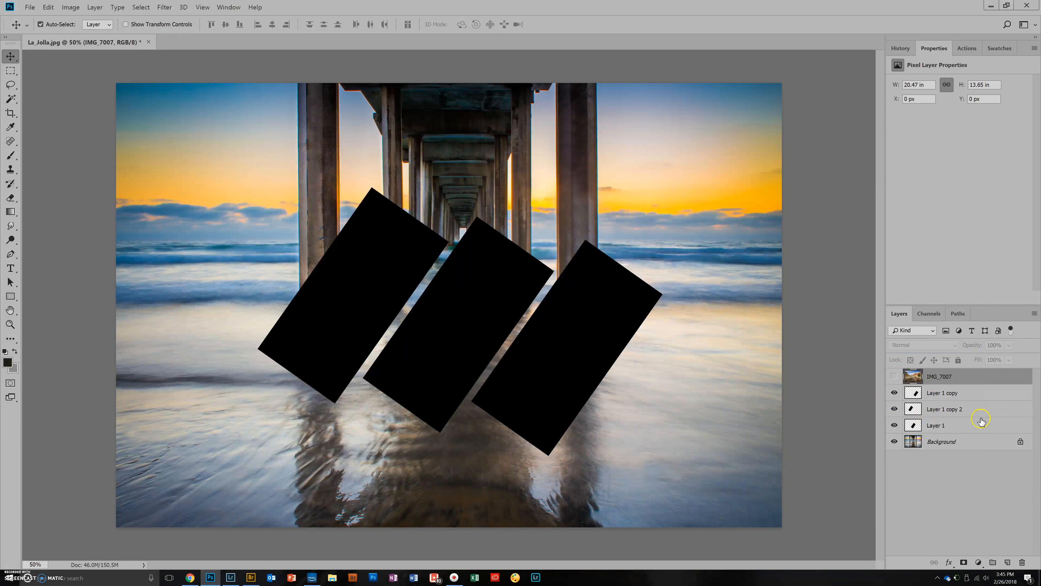
# - Merge the three black rectangle layers into a single layer
pyautogui.click(991, 427)
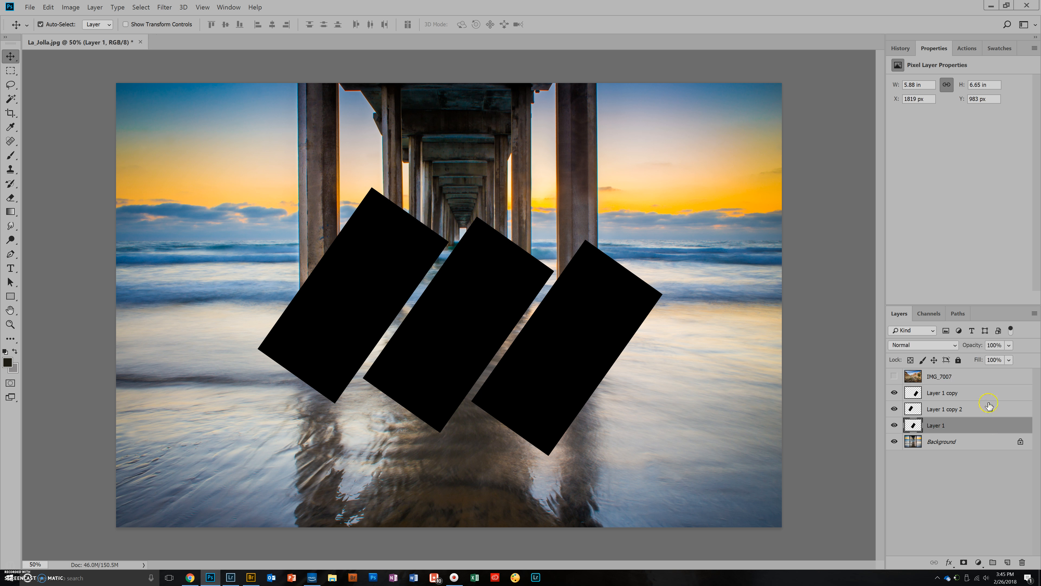
pyautogui.keyDown('shift'); pyautogui.click(977, 393); pyautogui.keyUp('shift')
pyautogui.rightClick(973, 392)
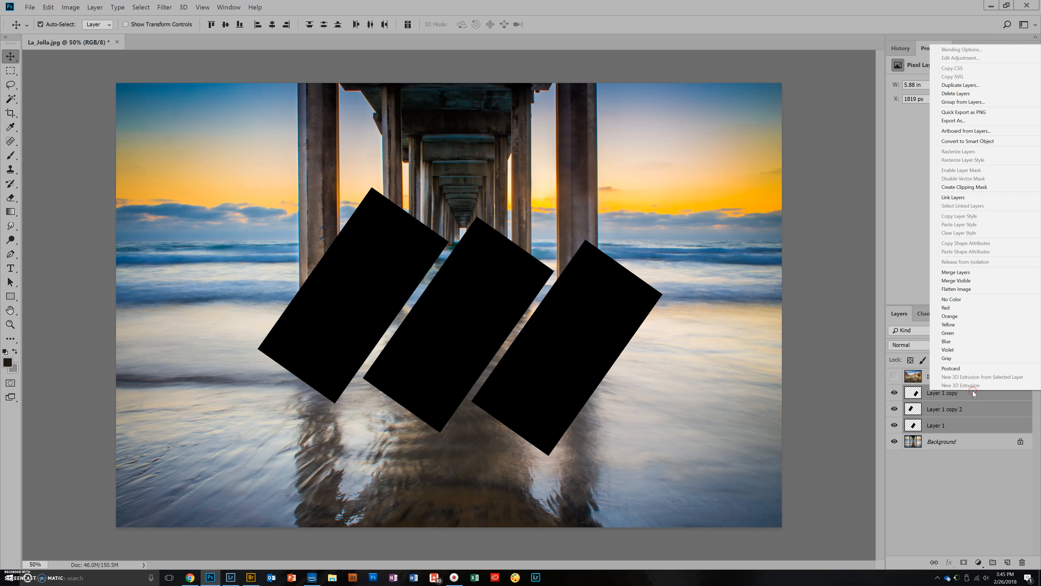
pyautogui.click(955, 271)
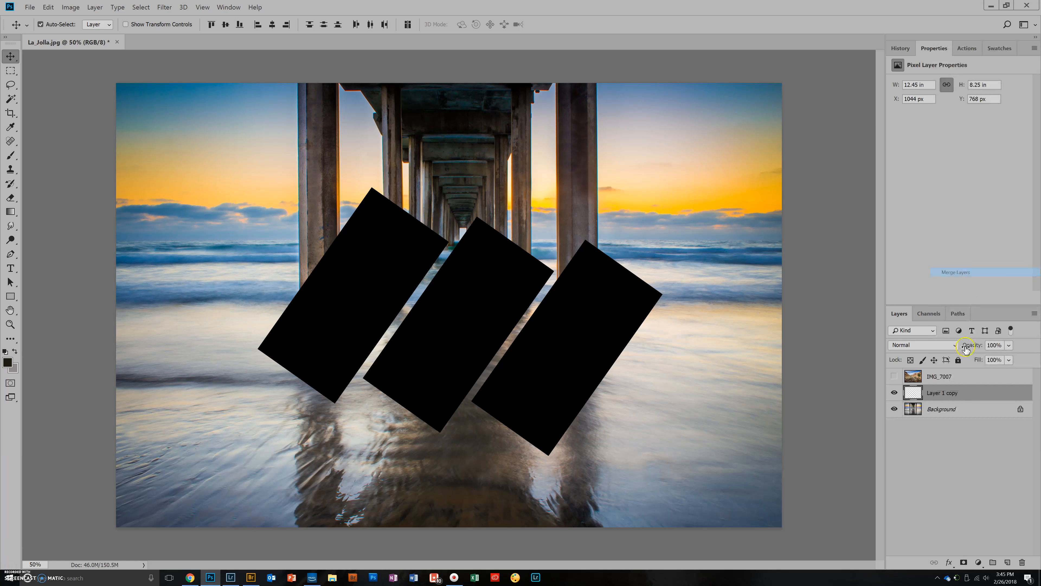
# - Show the IMG_7007 layer again and clip it to the merged rectangles with a clipping mask
pyautogui.click(894, 377)
pyautogui.click(939, 376)
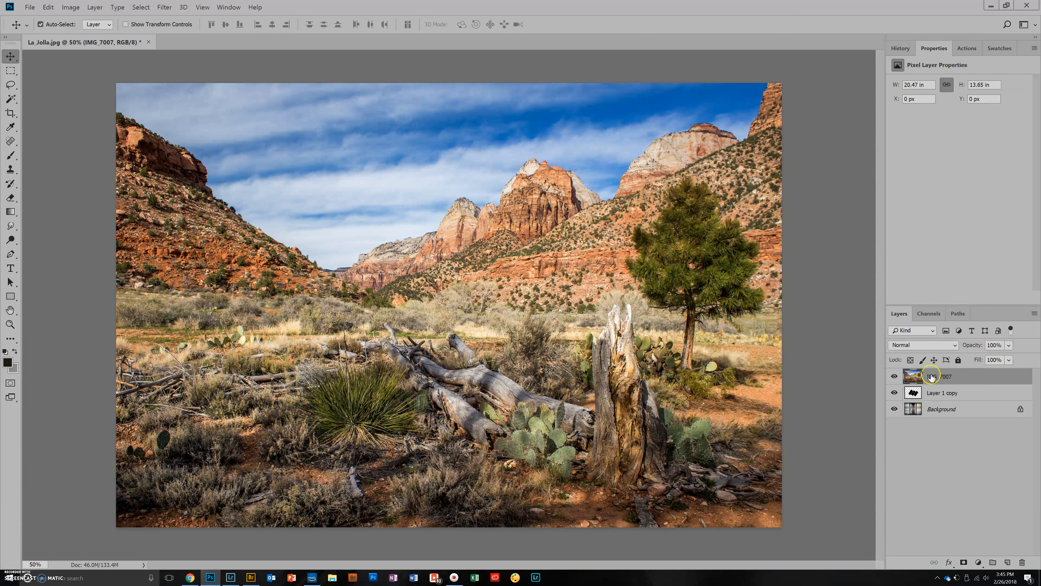
pyautogui.rightClick(980, 377)
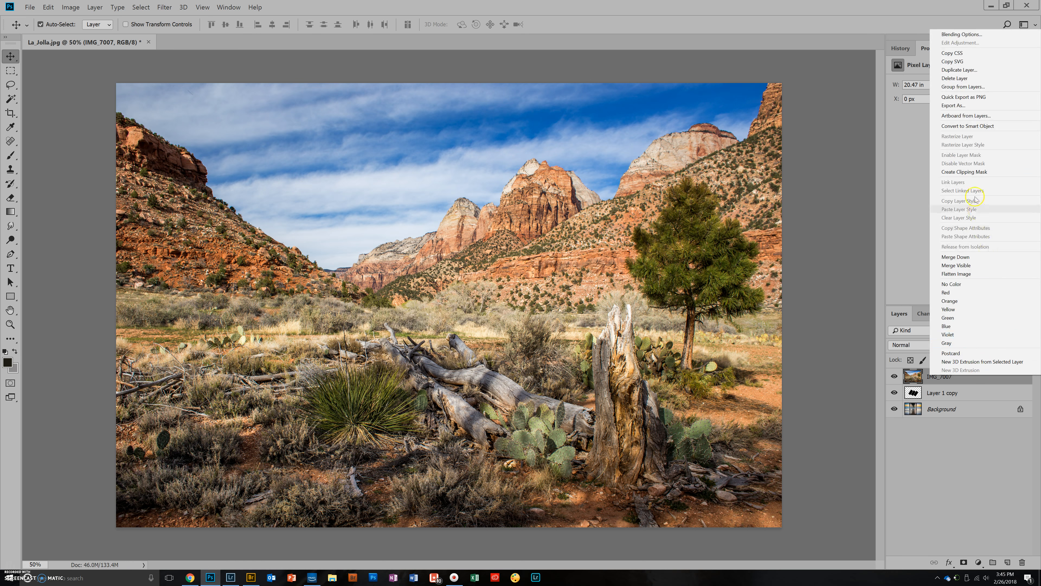
pyautogui.click(965, 172)
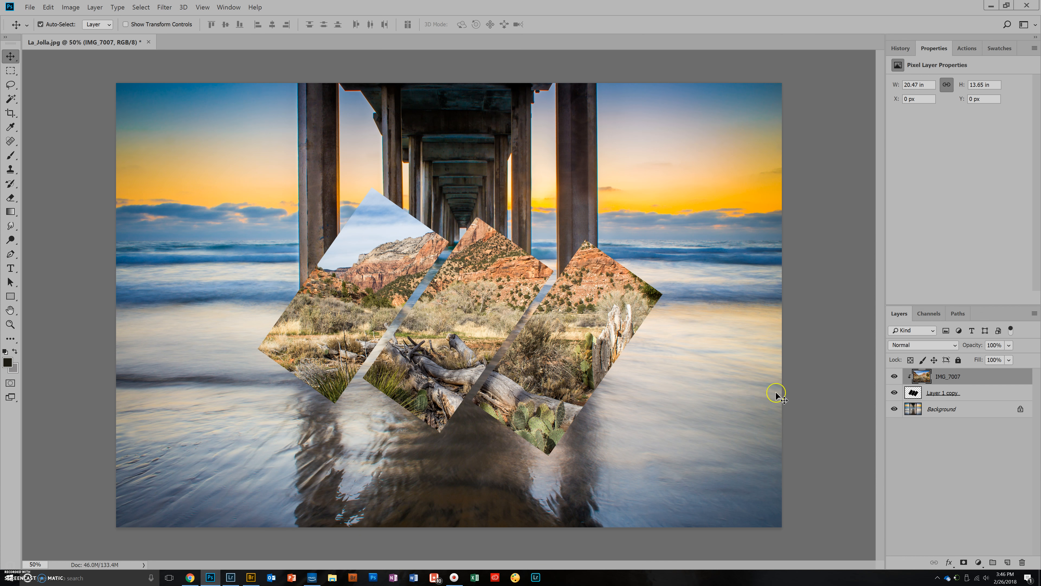
# - Shift the clipped canyon photo left inside the rectangles, and move photo and rectangles together slightly down and left
pyautogui.moveTo(490, 292); pyautogui.dragTo(391, 295)
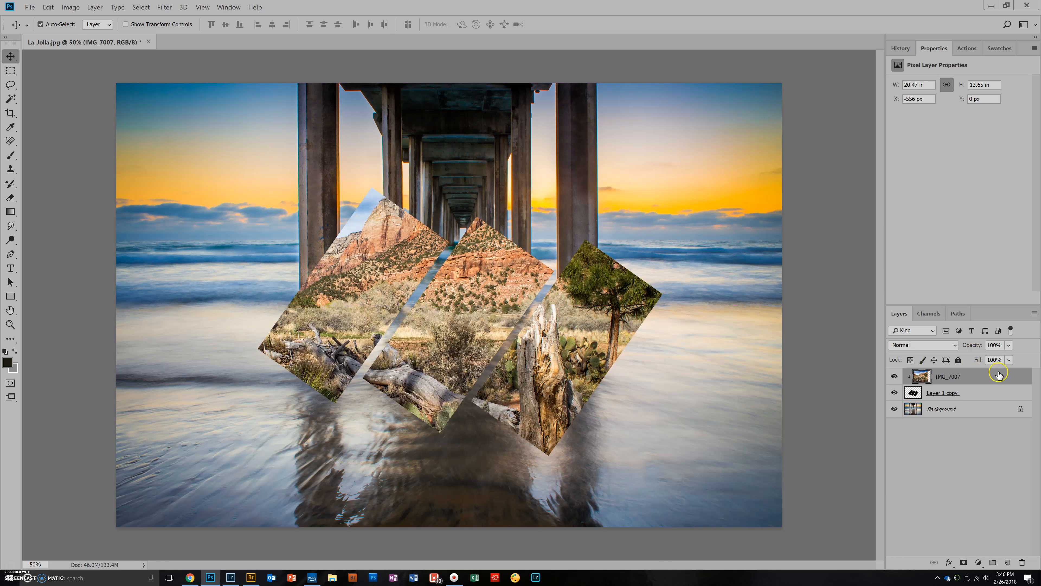
pyautogui.click(991, 394)
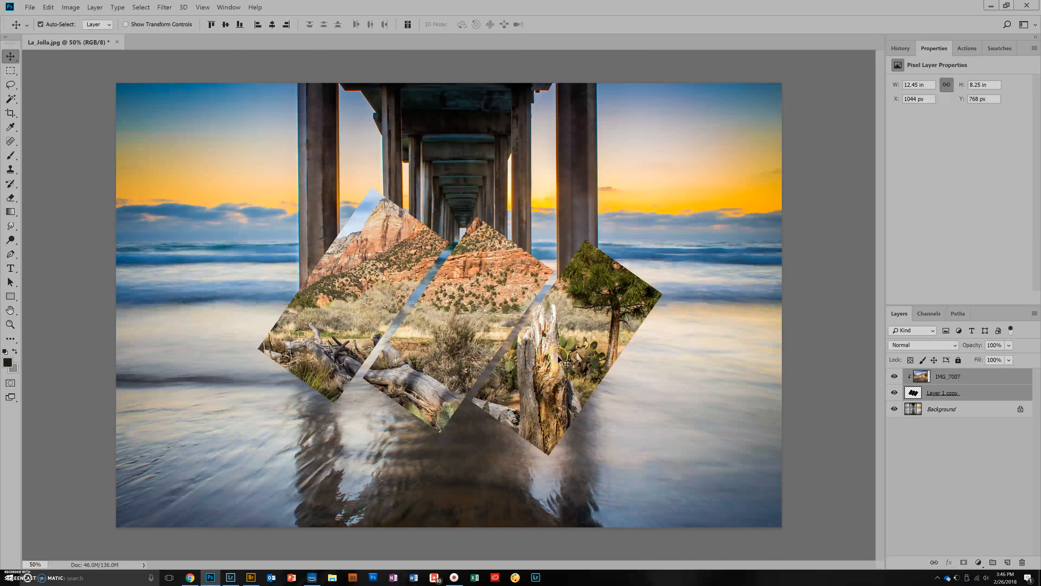
pyautogui.moveTo(476, 347); pyautogui.dragTo(453, 350)
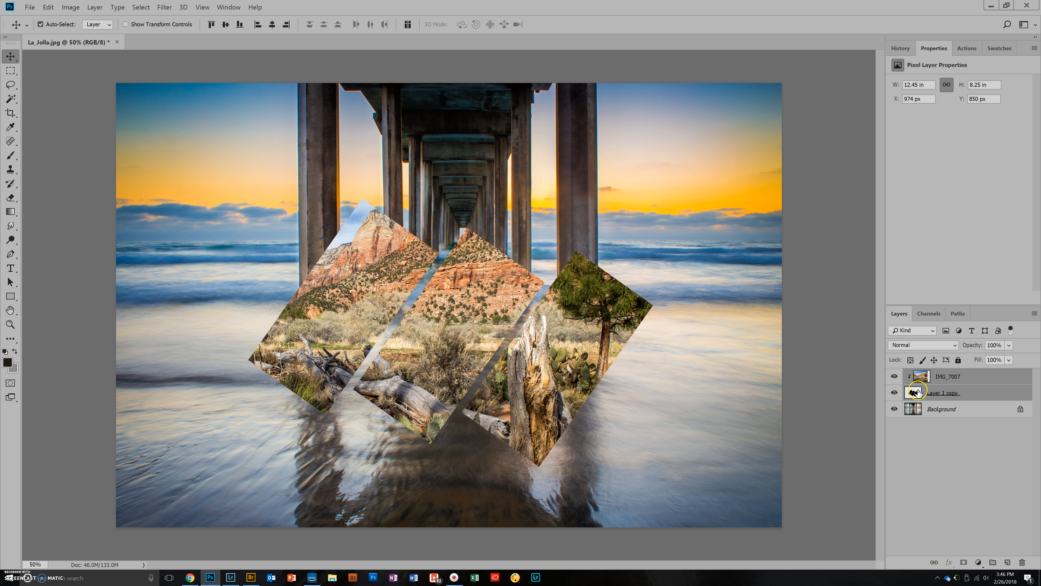
# - Hide the merged rectangles layer together with its clipped photo so only the pier background shows
pyautogui.click(894, 393)
pyautogui.click(893, 393)
pyautogui.moveTo(894, 393); pyautogui.dragTo(895, 377)
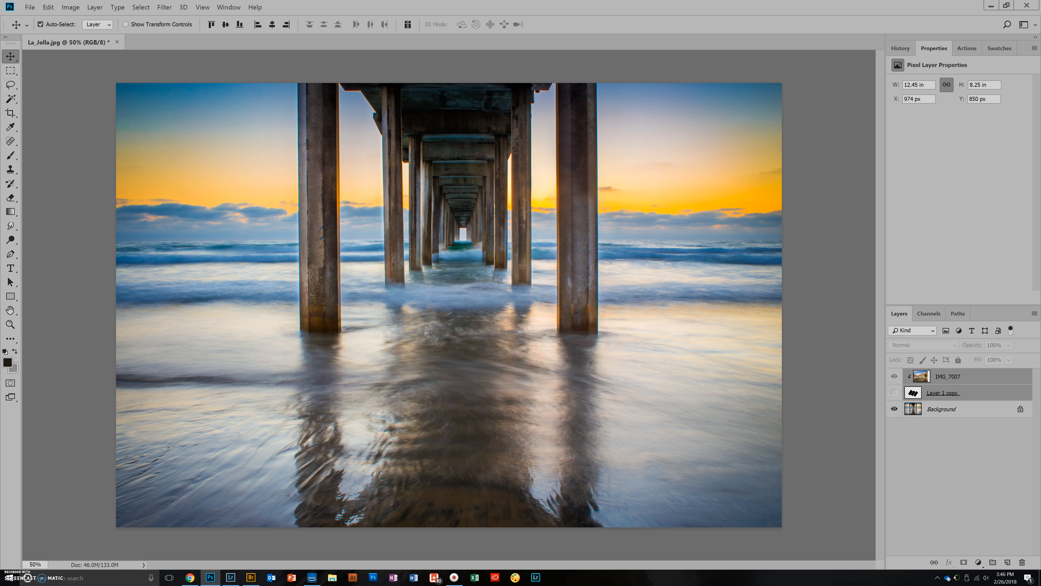
# - Add a surname as black 300 pt Bauhaus 93 text across the water in the lower part of the pier photo
pyautogui.click(10, 267)
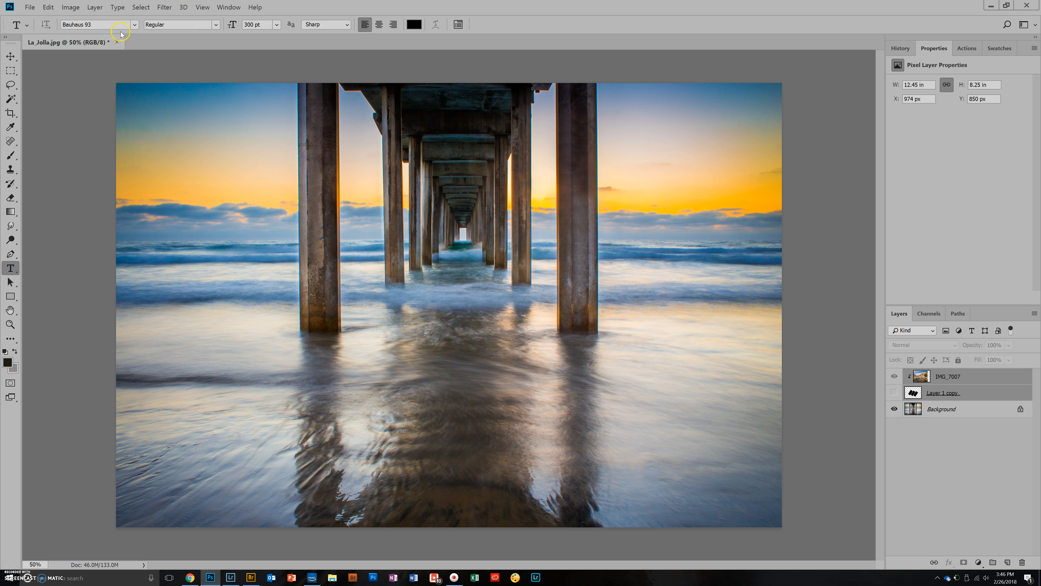
pyautogui.click(135, 25)
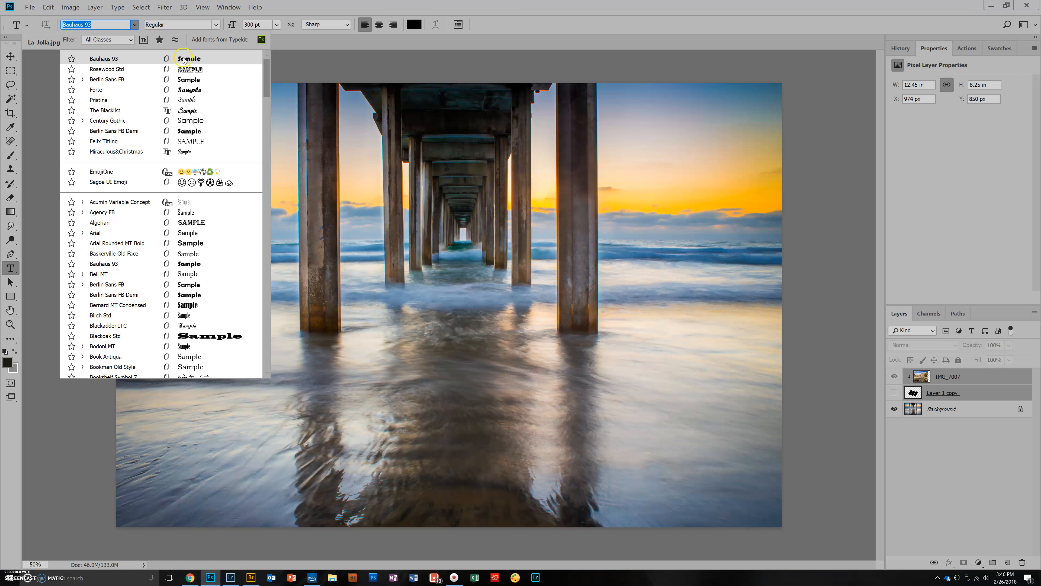
pyautogui.click(187, 60)
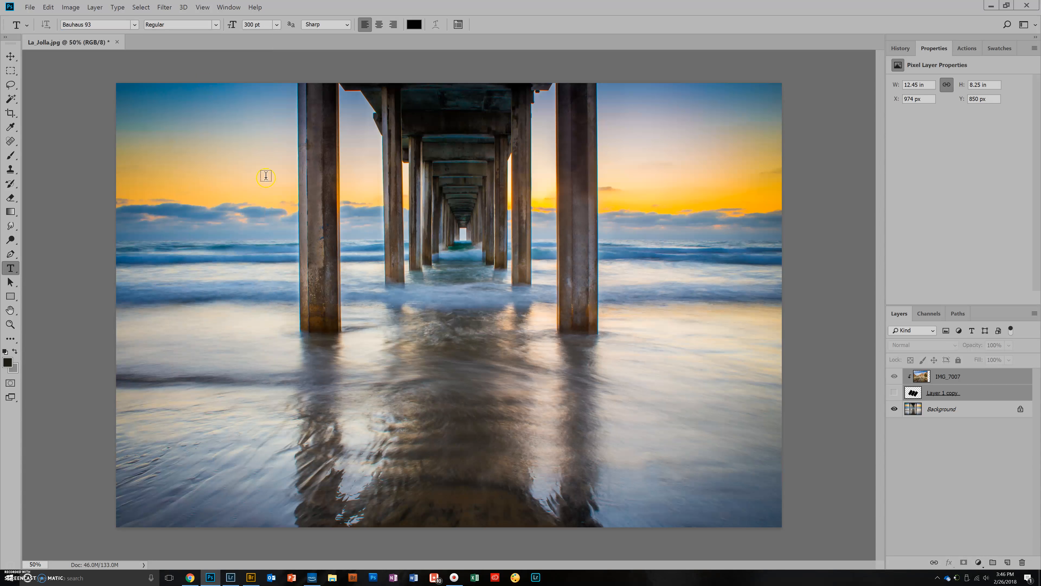
pyautogui.click(231, 399)
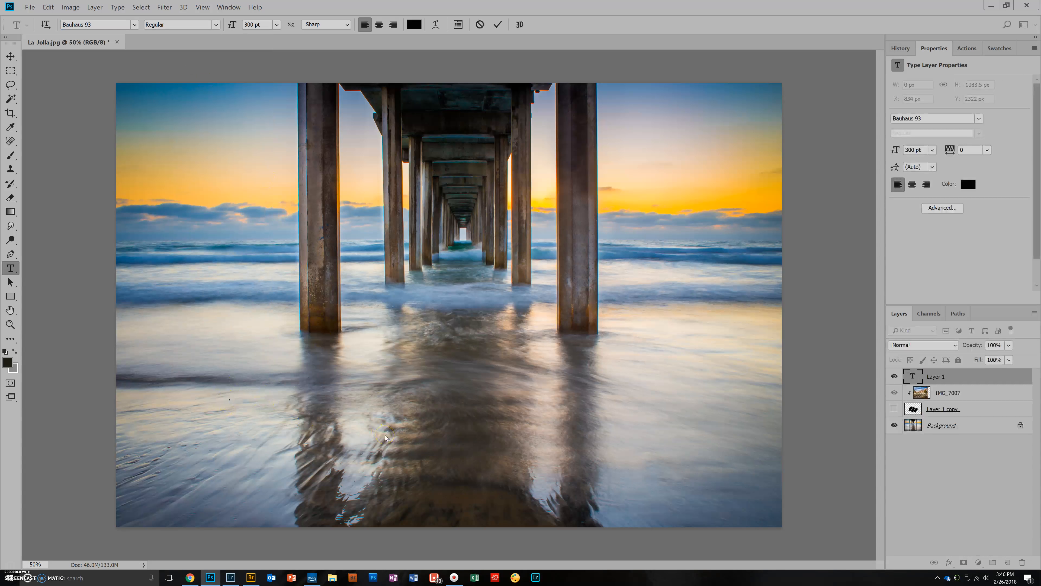
pyautogui.write('McKee')
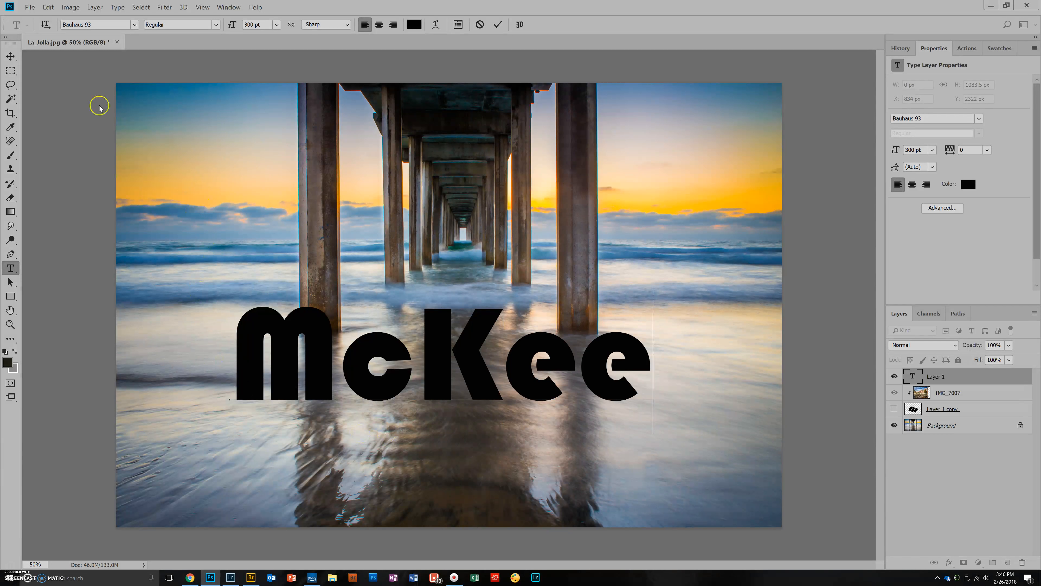
# - Scale the surname text up to about 313 pt and move it slightly down and right over the water
pyautogui.click(11, 56)
pyautogui.hotkey('ctrl', 't')
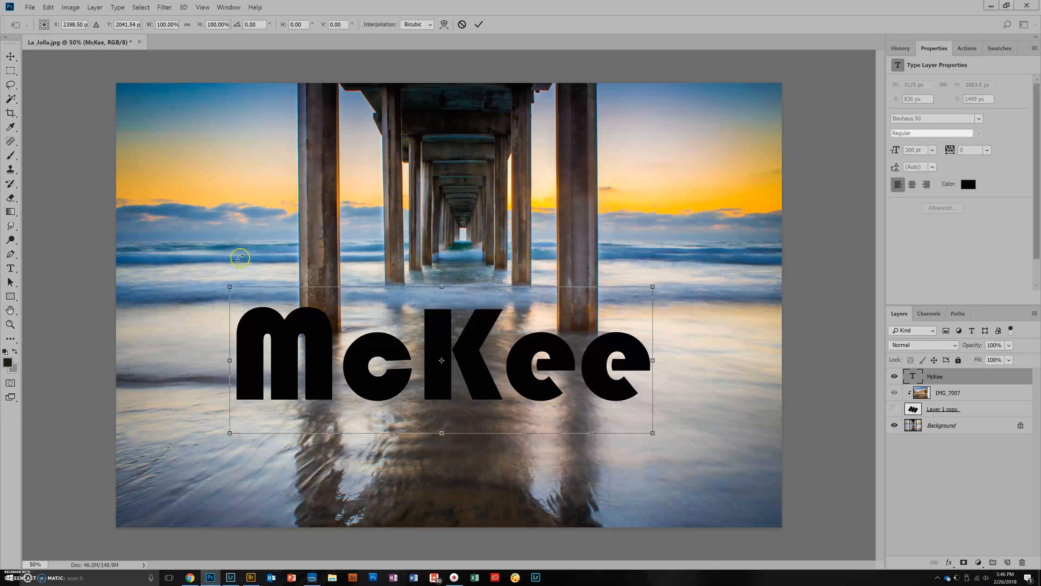
pyautogui.moveTo(230, 288); pyautogui.dragTo(211, 280)
pyautogui.press('Return')
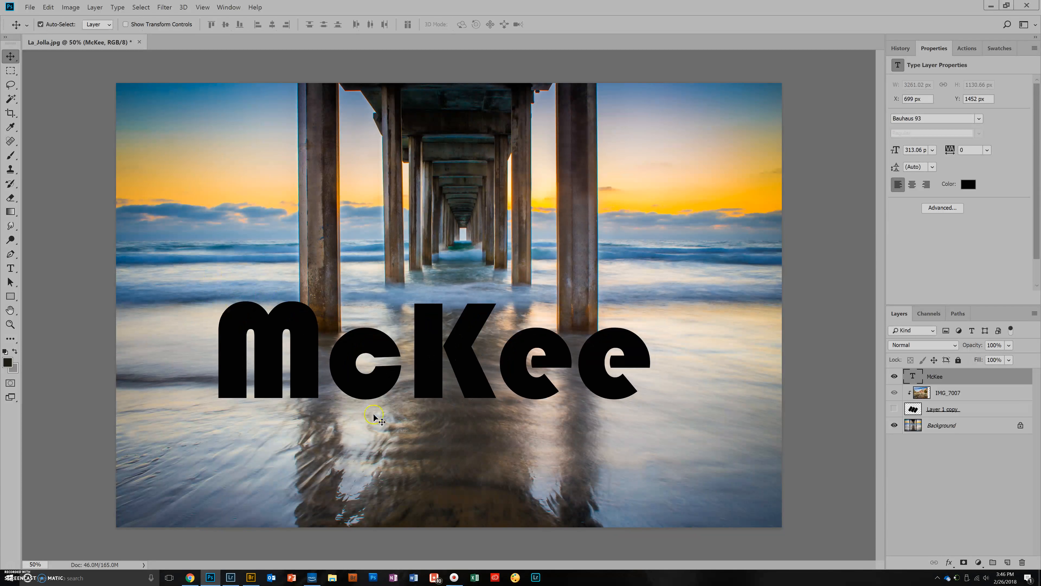
pyautogui.moveTo(434, 363); pyautogui.dragTo(462, 392)
# - Delete the hidden merged rectangles layer (Layer 1 copy)
pyautogui.click(904, 446)
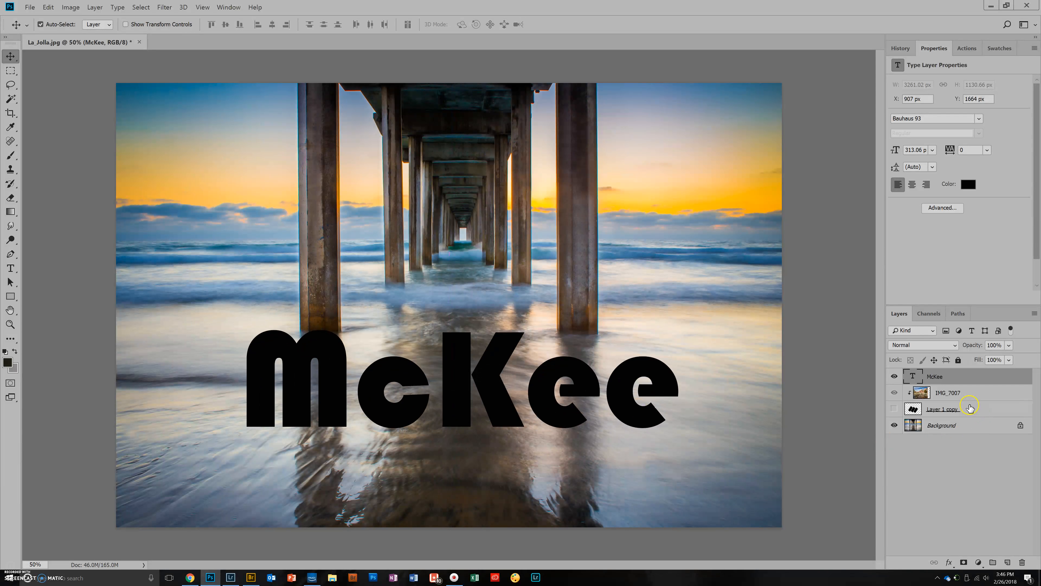
pyautogui.click(984, 410)
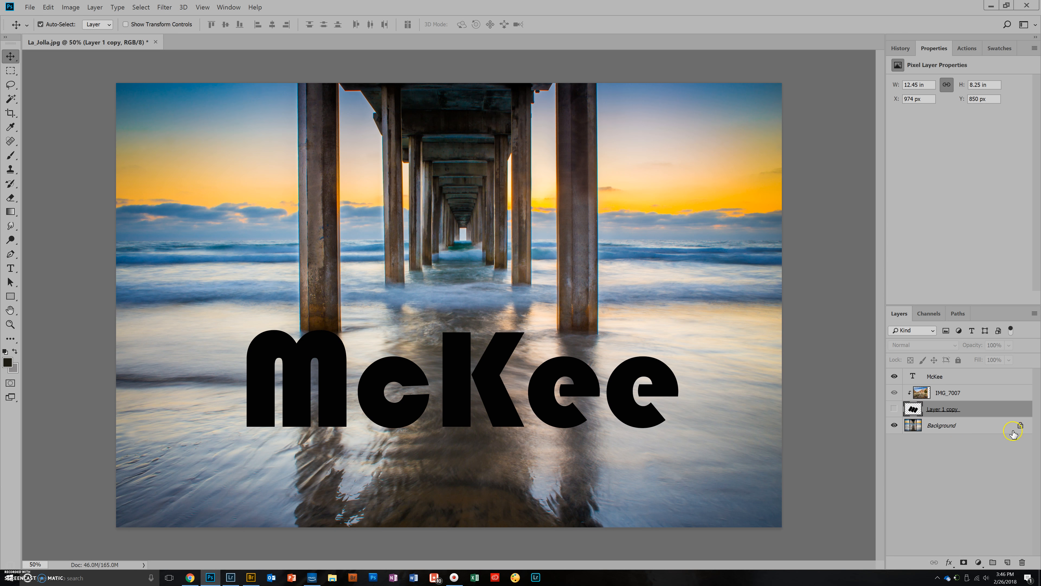
pyautogui.click(1024, 563)
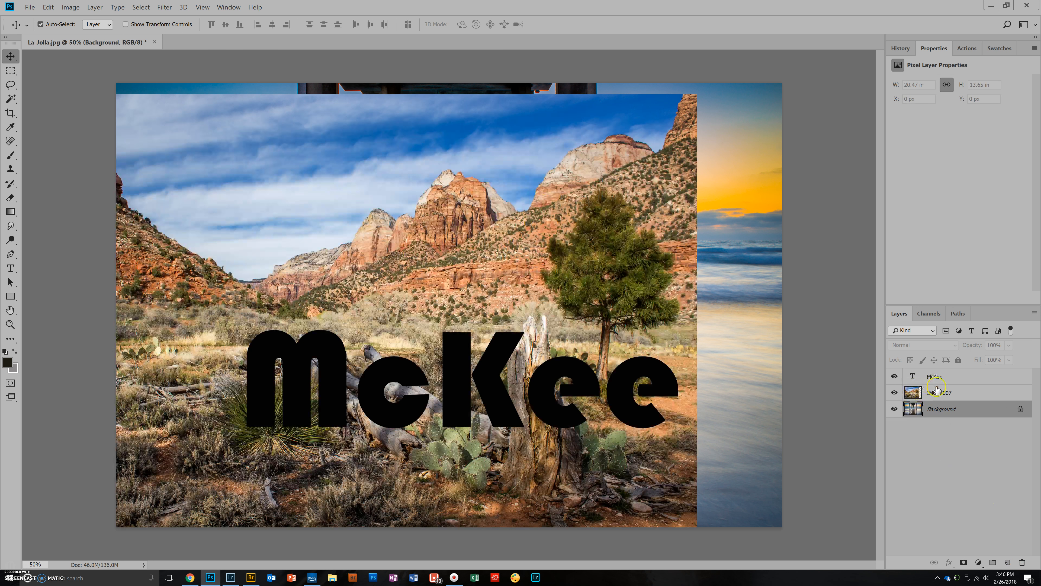
# - Place the IMG_7007 layer above the text layer and shift the canyon photo right and slightly up over the lettering
pyautogui.moveTo(968, 394); pyautogui.dragTo(934, 370)
pyautogui.moveTo(392, 330); pyautogui.dragTo(541, 307)
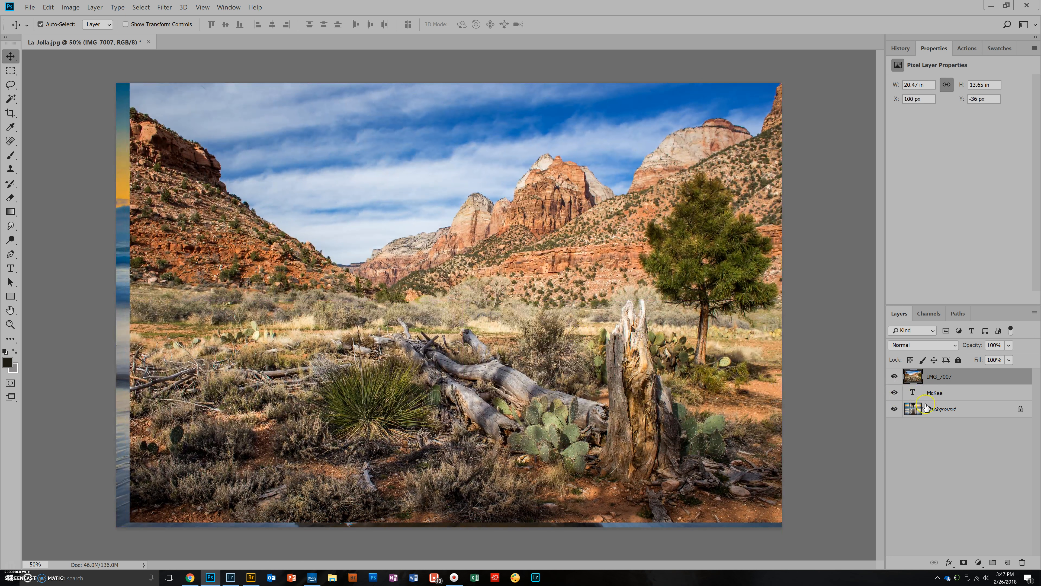
# - Clip IMG_7007 to the text layer with a clipping mask and shift the photo up and left inside the letters
pyautogui.rightClick(968, 378)
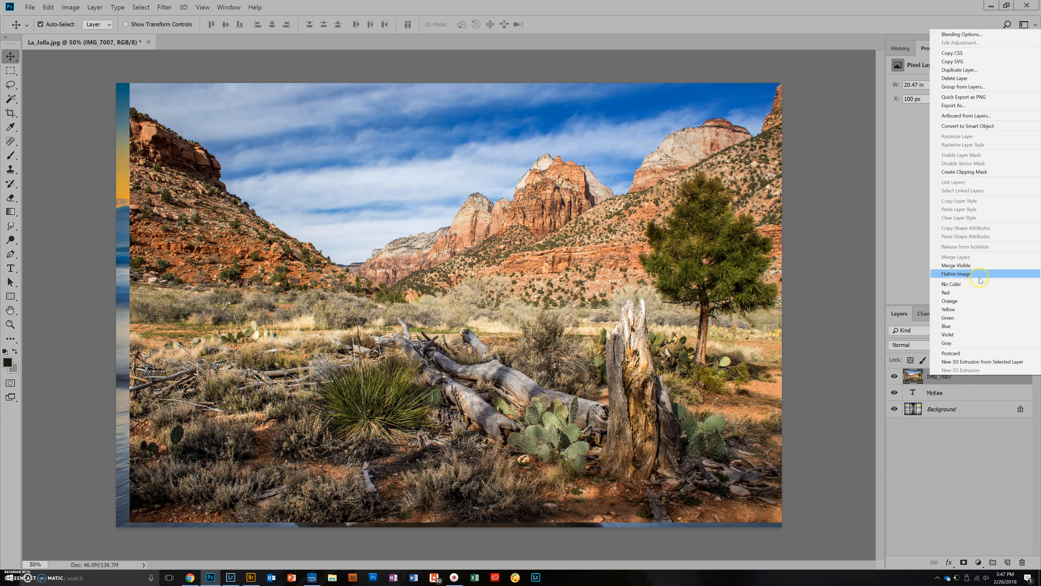
pyautogui.click(972, 172)
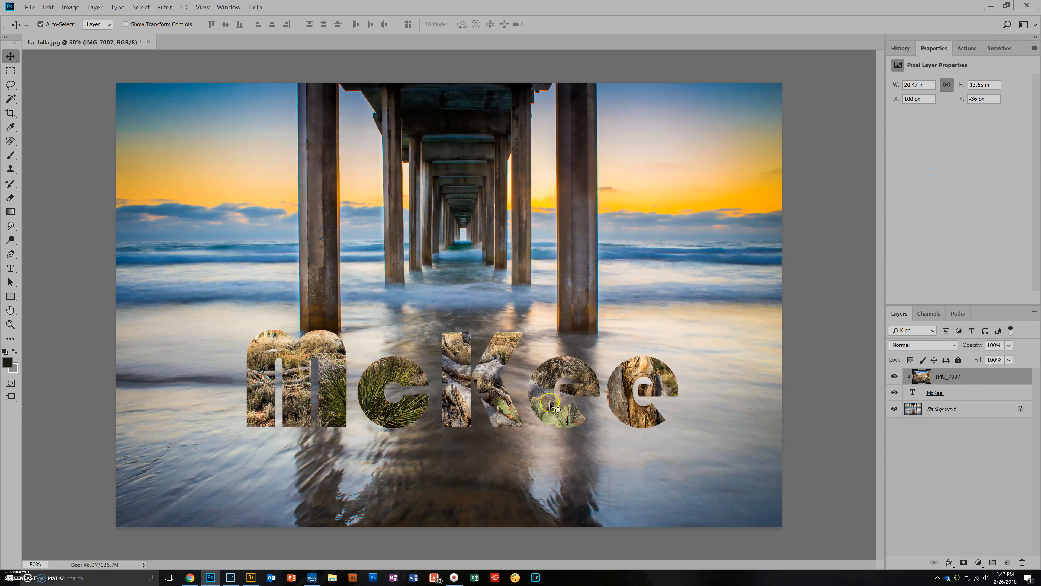
pyautogui.moveTo(480, 359)
pyautogui.mouseDown()
pyautogui.moveTo(491, 389)
pyautogui.moveTo(471, 340)
pyautogui.mouseUp()
pyautogui.moveTo(406, 419); pyautogui.dragTo(398, 413)
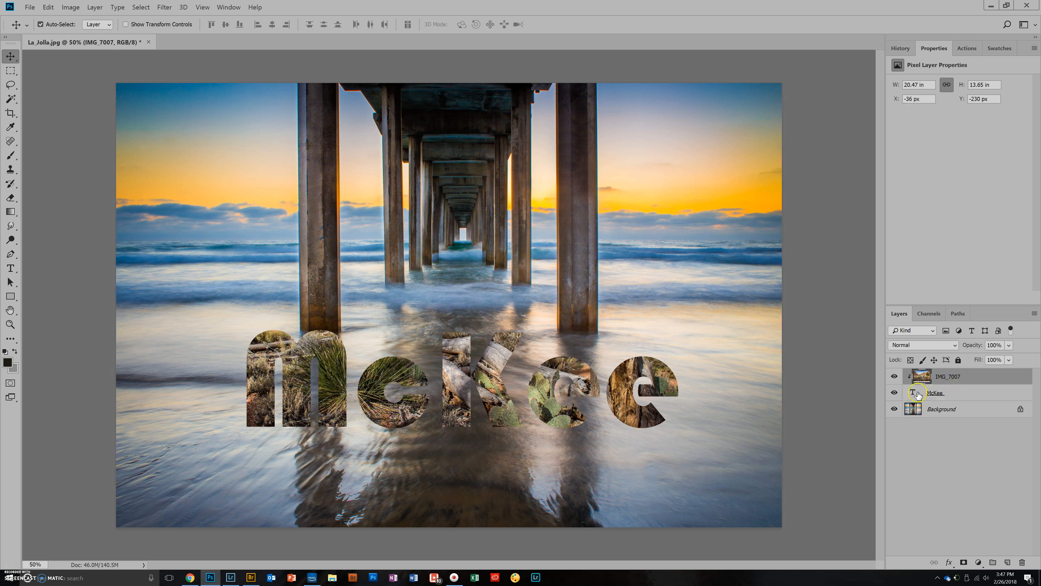
# - Add a Drop Shadow to the text layer with 18 px size and 31% spread
pyautogui.click(978, 394)
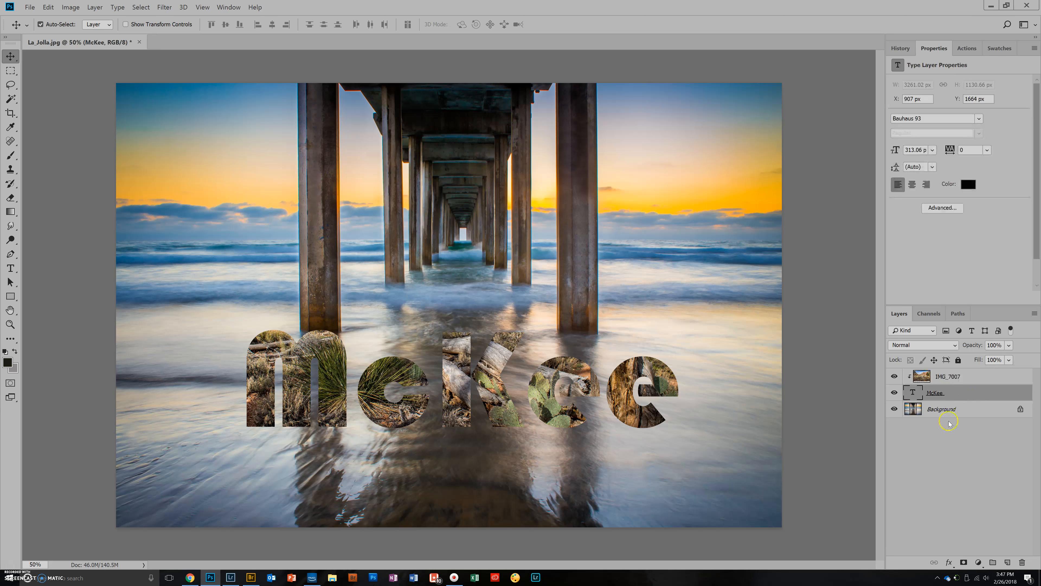
pyautogui.click(949, 563)
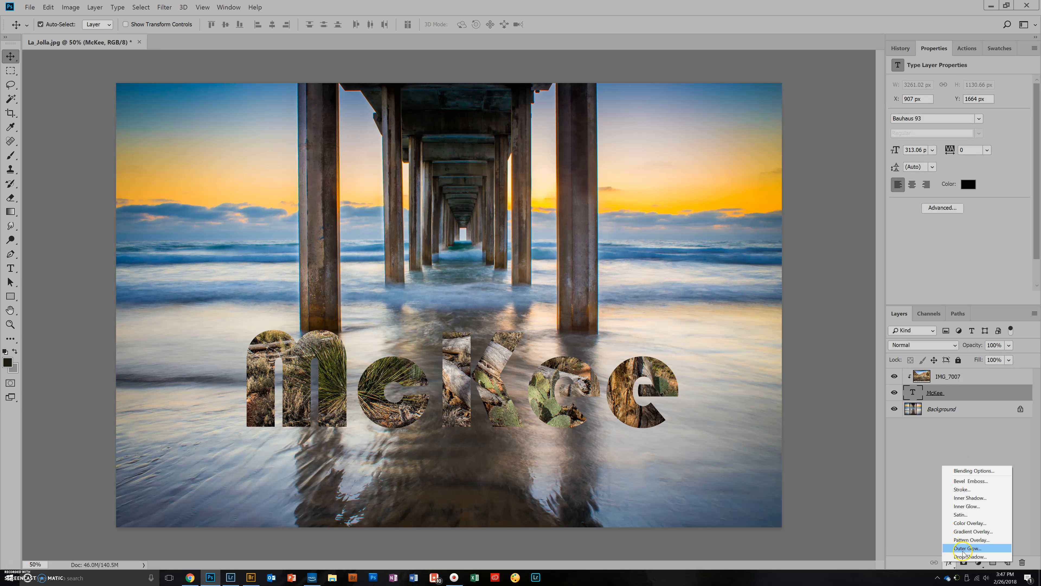
pyautogui.click(963, 556)
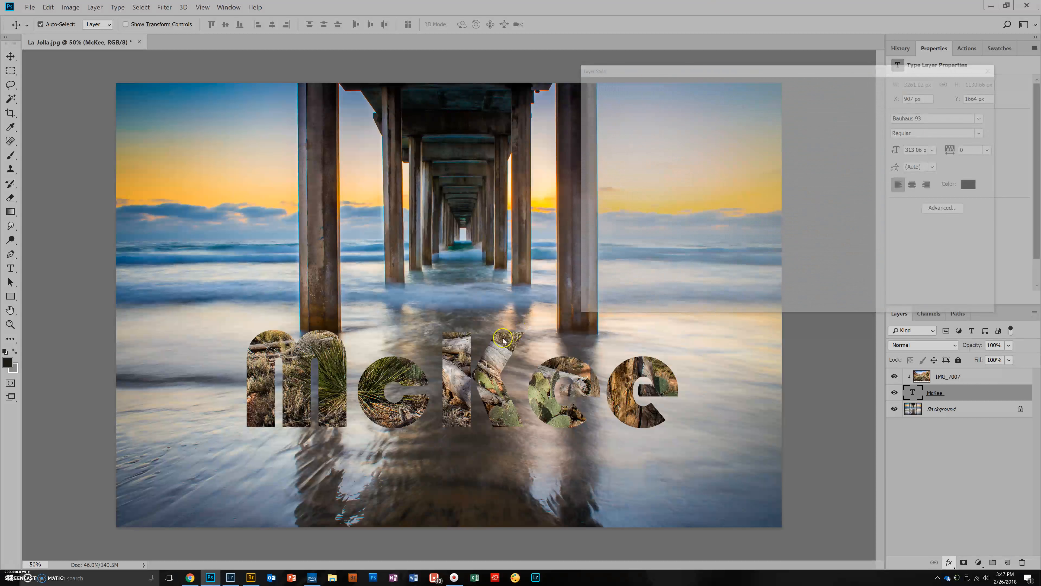
pyautogui.moveTo(741, 71)
pyautogui.mouseDown()
pyautogui.moveTo(762, 183)
pyautogui.moveTo(735, 80)
pyautogui.moveTo(725, 81)
pyautogui.mouseUp()
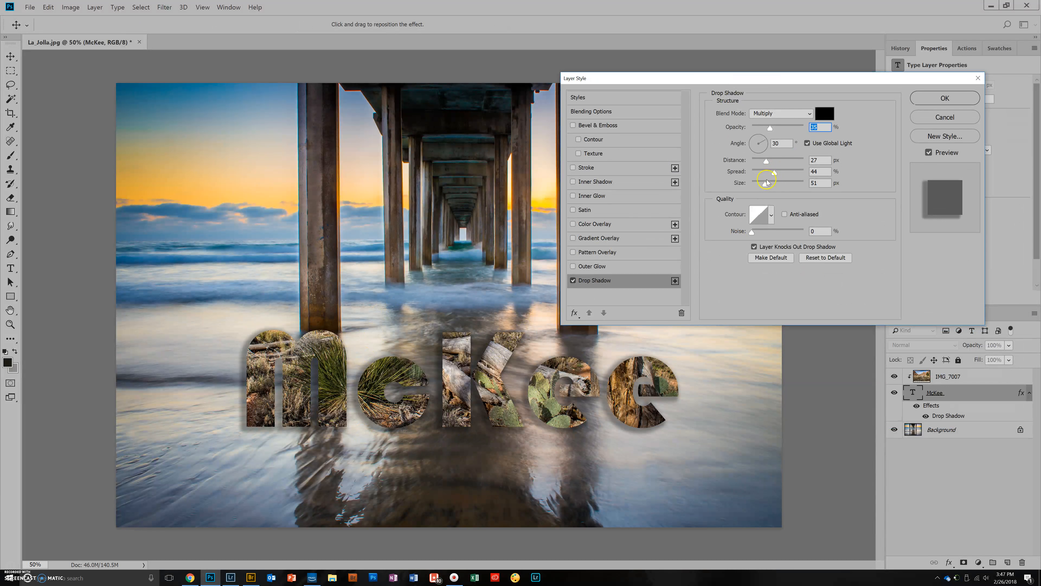
pyautogui.moveTo(766, 185); pyautogui.dragTo(771, 173)
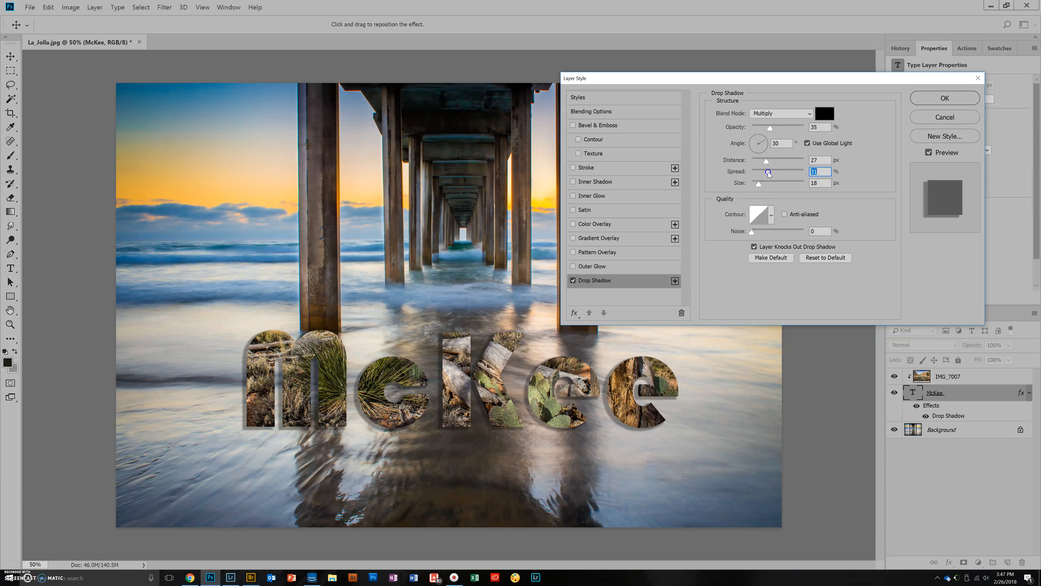
# - Add Bevel & Emboss and Stroke effects to the text layer and apply the layer style
pyautogui.click(573, 125)
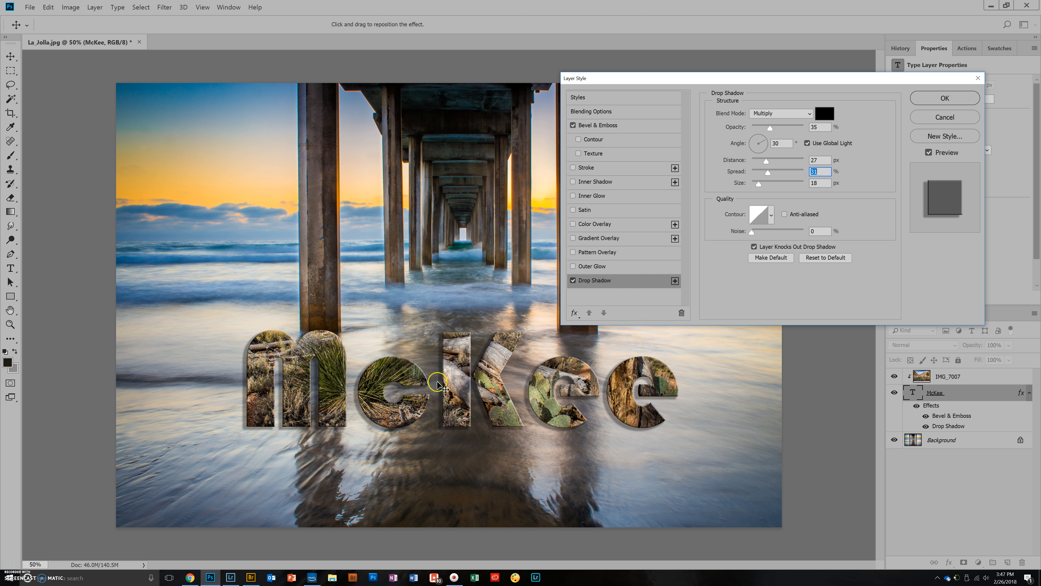
pyautogui.click(573, 168)
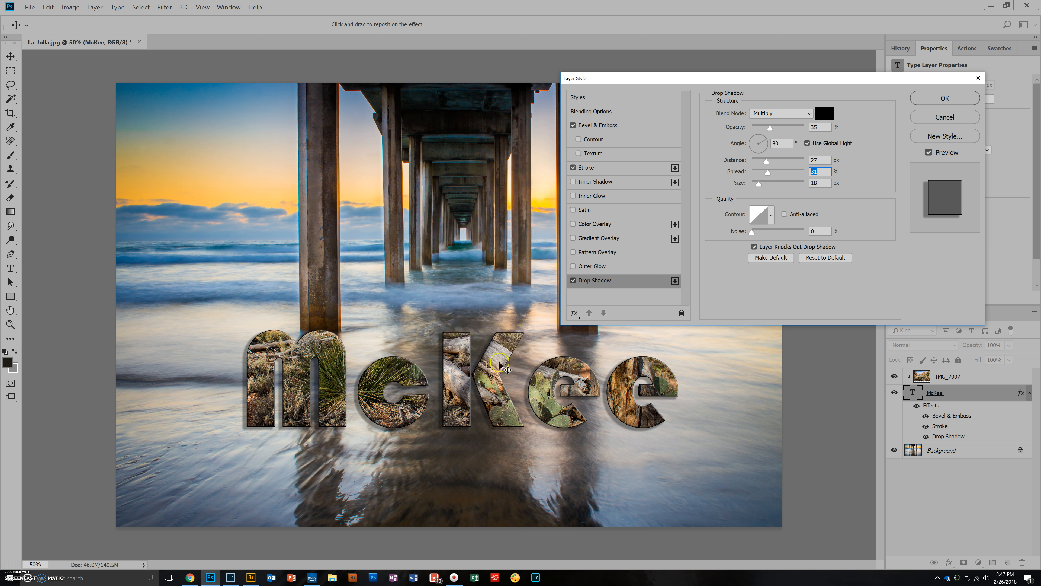
pyautogui.click(925, 98)
# - Shift the canyon photo left and down inside the letters, and move photo and text together slightly down and left
pyautogui.moveTo(448, 375); pyautogui.dragTo(422, 410)
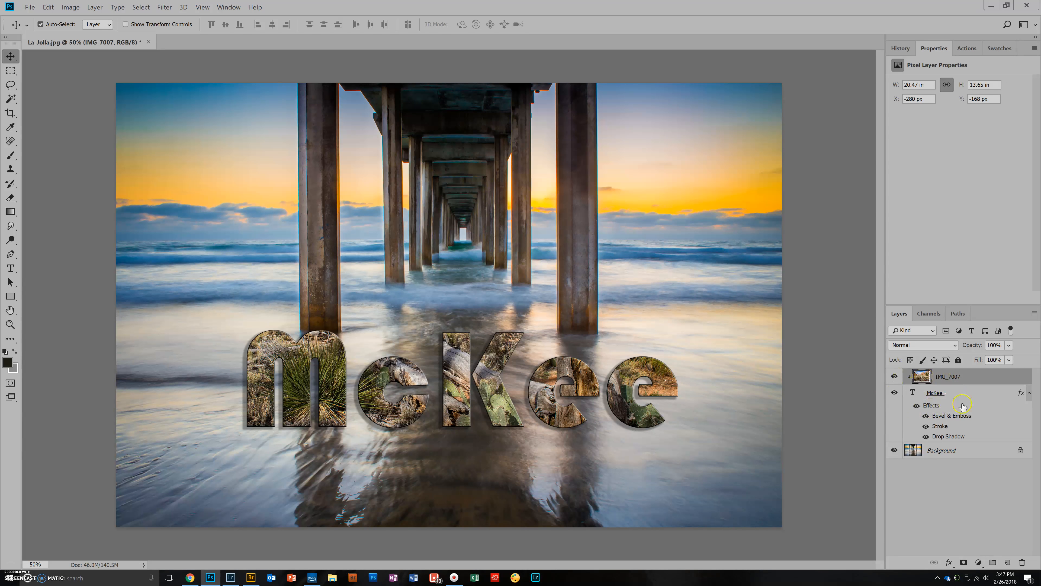
pyautogui.keyDown('shift'); pyautogui.click(979, 396); pyautogui.keyUp('shift')
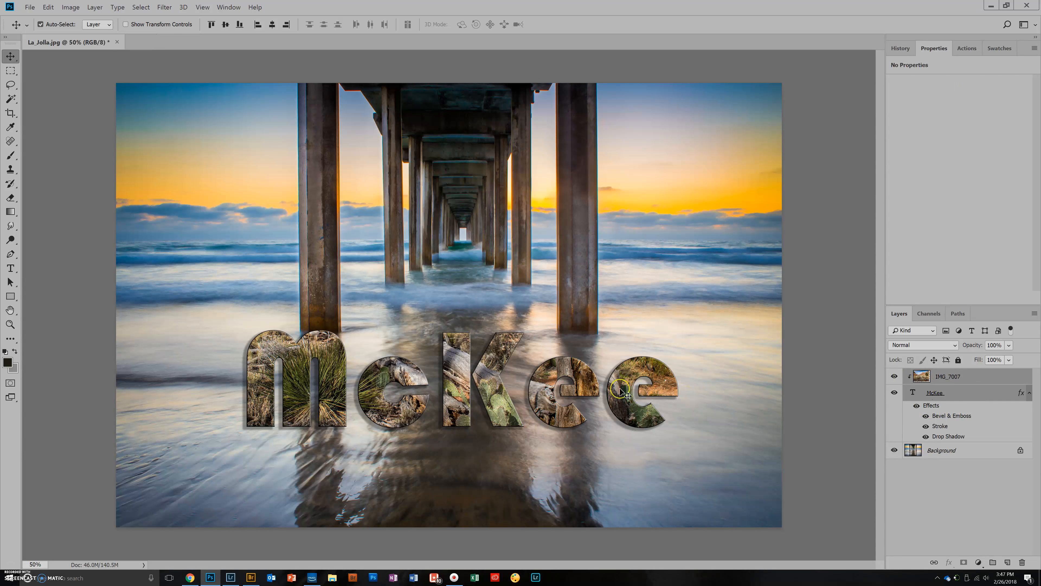
pyautogui.moveTo(496, 390); pyautogui.dragTo(489, 412)
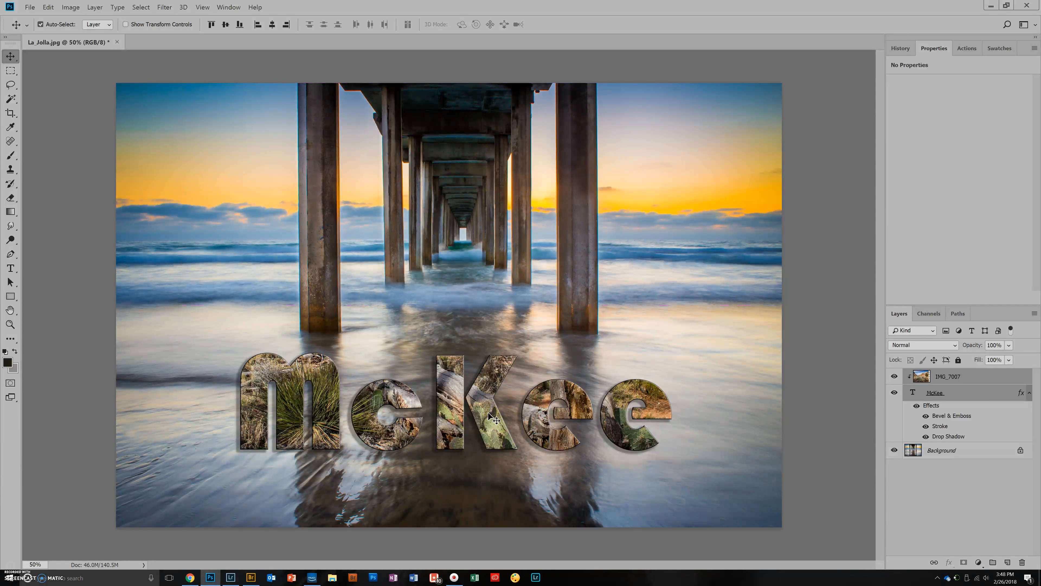